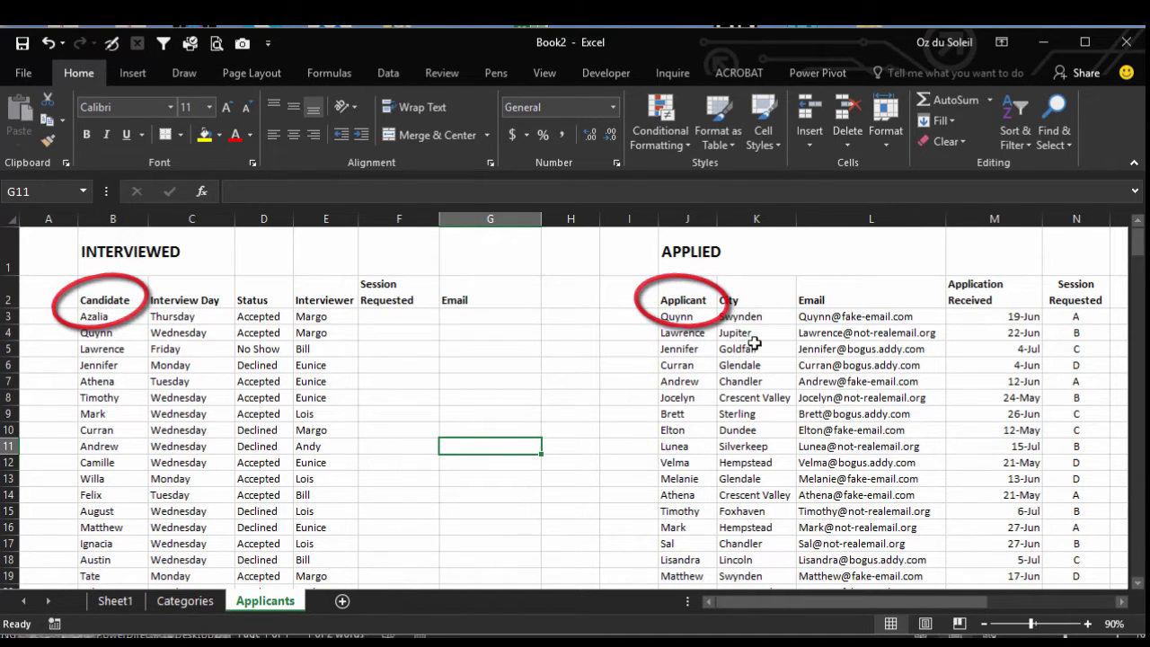
# - Check that the APPLIED applicant table runs down to row 102
pyautogui.click(726, 252)
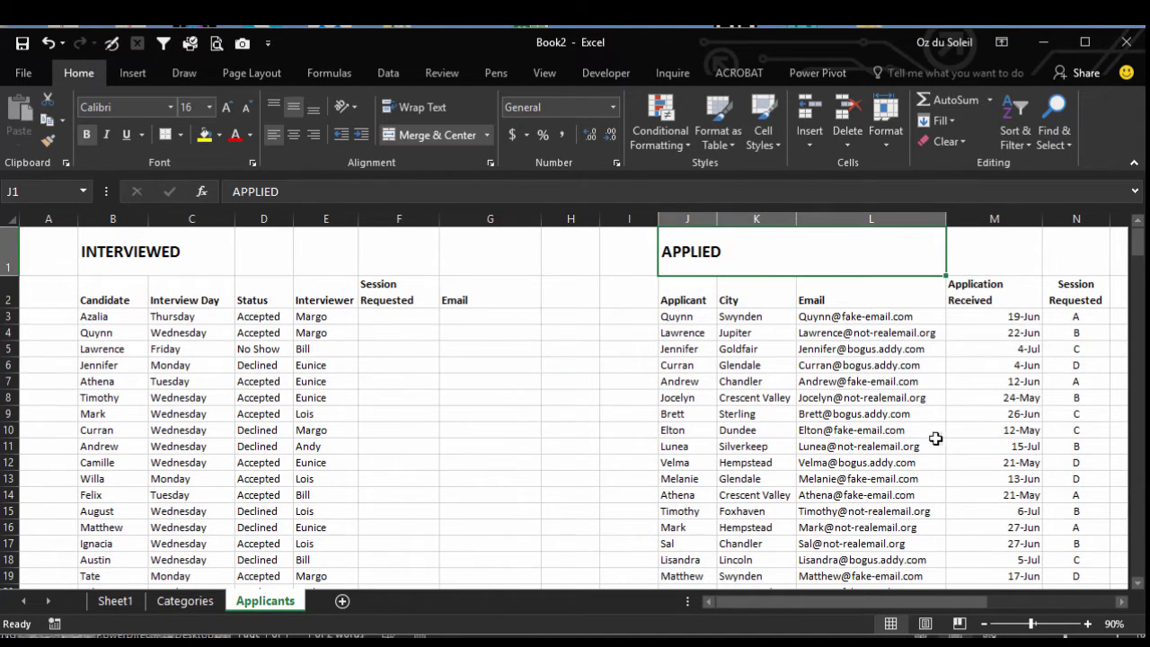
pyautogui.click(689, 446)
pyautogui.hotkey('ctrl', 'Down')
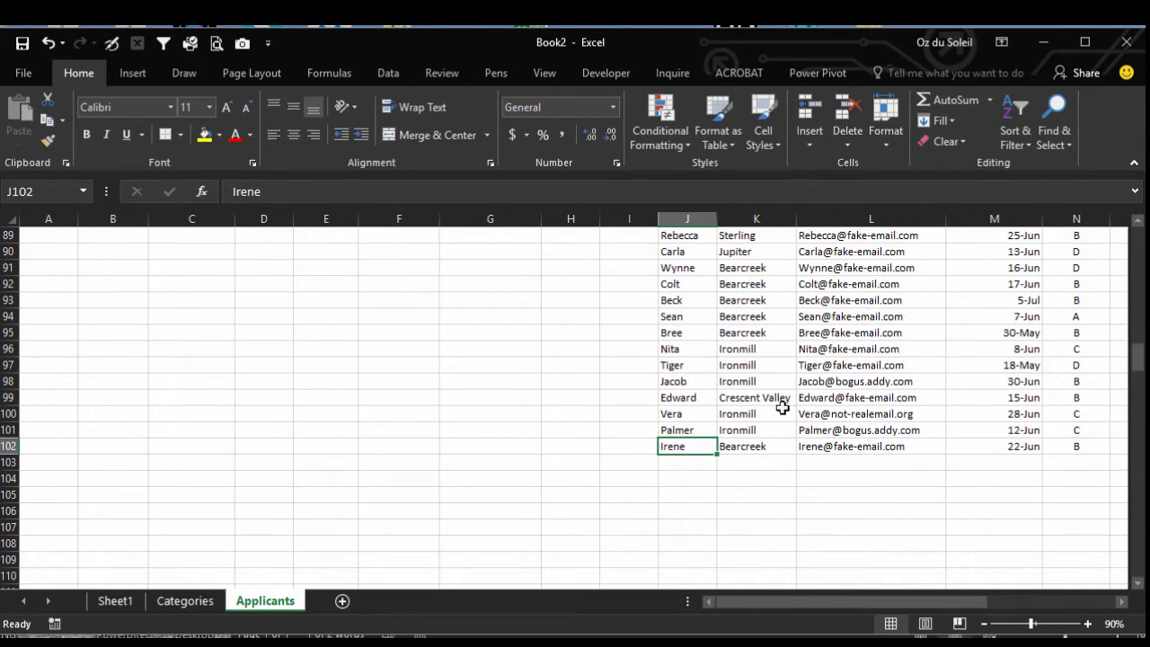
pyautogui.scroll(17, 786, 407)
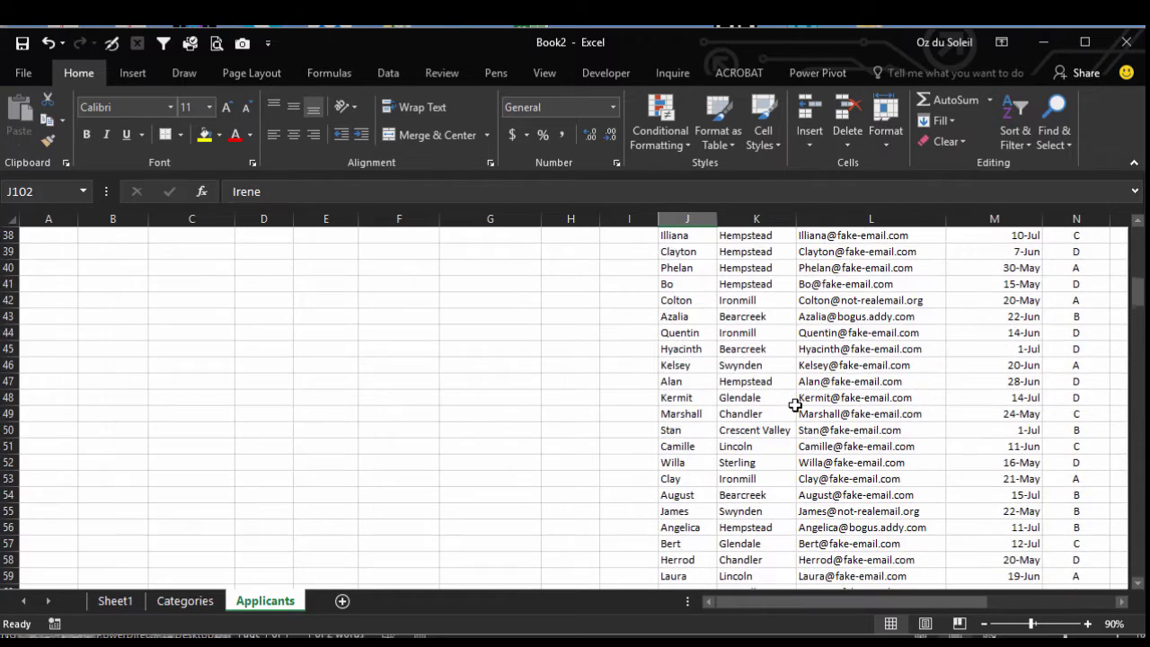
pyautogui.scroll(5, 795, 406)
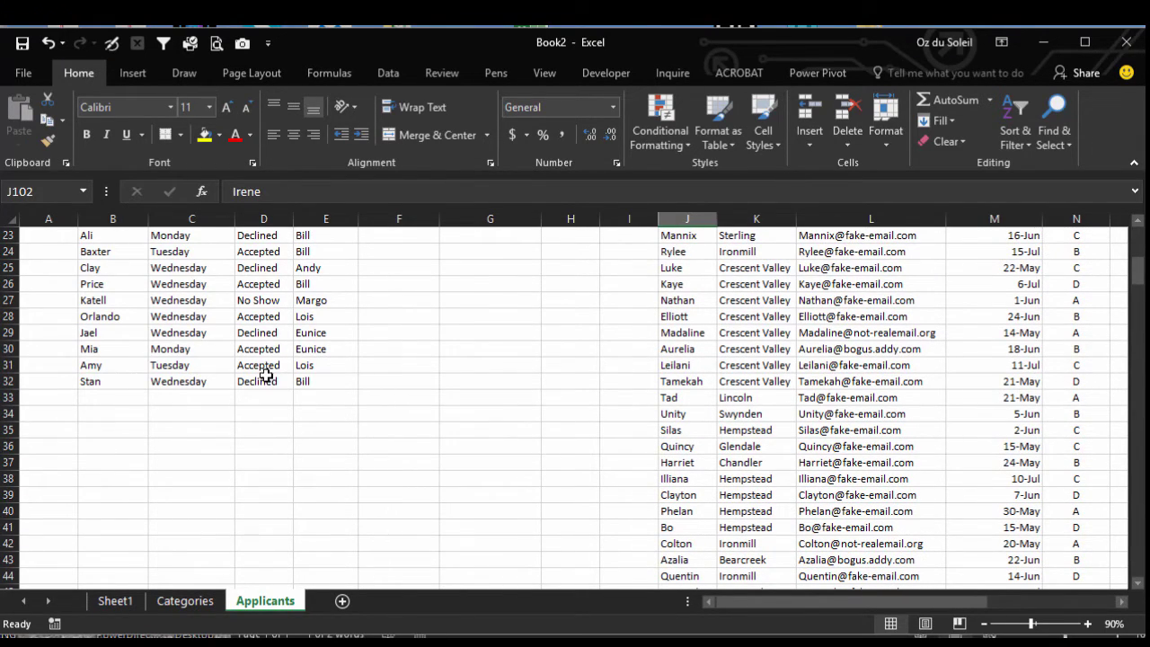
pyautogui.scroll(7, 264, 373)
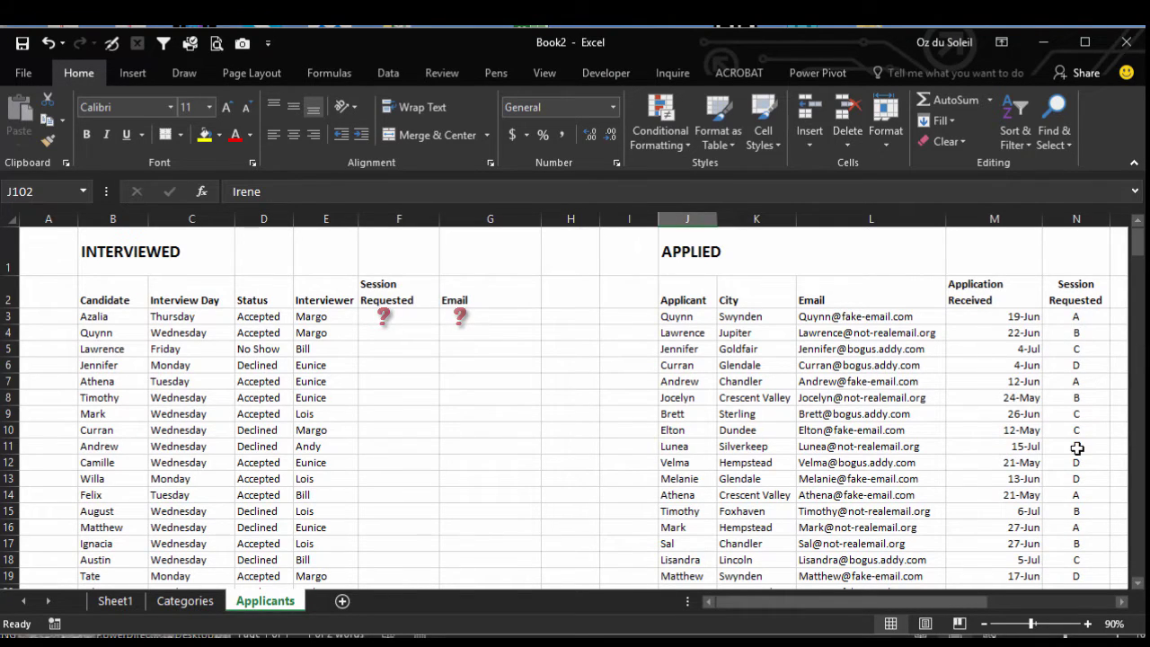
# - Start F3's VLOOKUP on B3 against the absolute range $J$2:$N$102
pyautogui.click(487, 409)
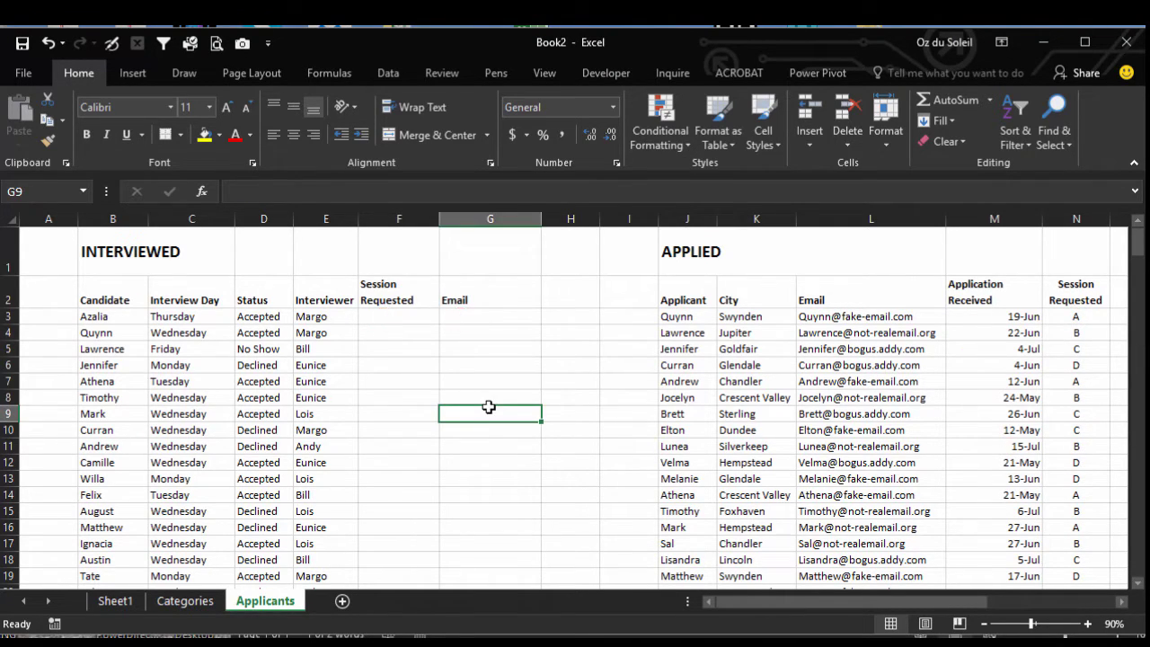
pyautogui.click(372, 316)
pyautogui.write('=vl')
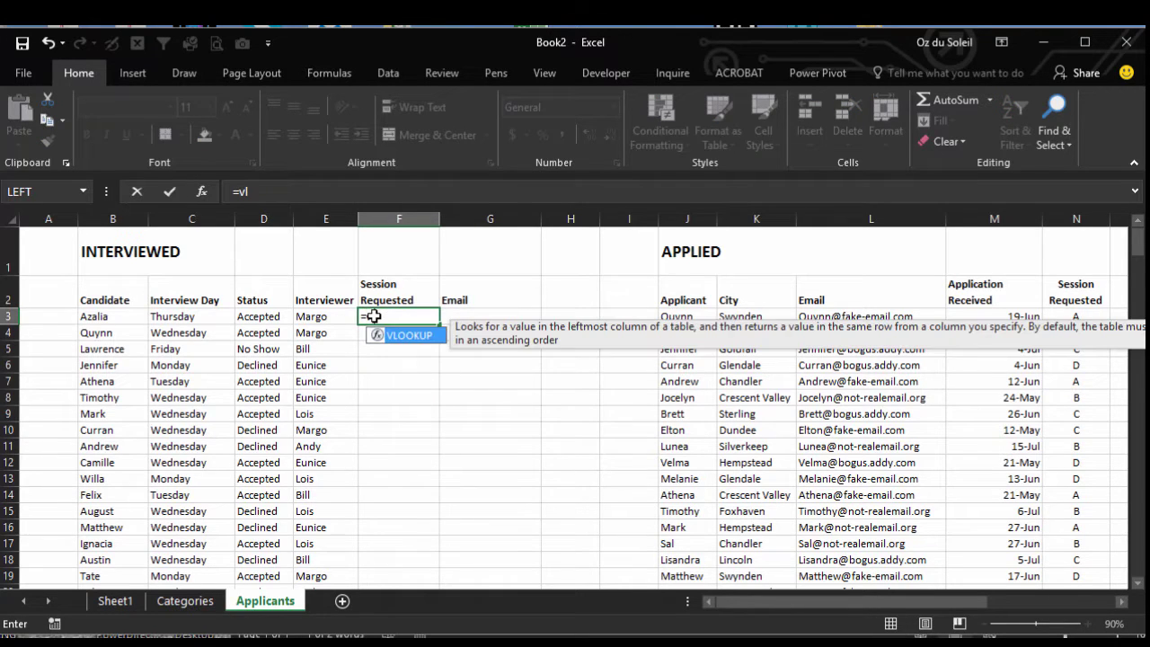
pyautogui.write('ookup(')
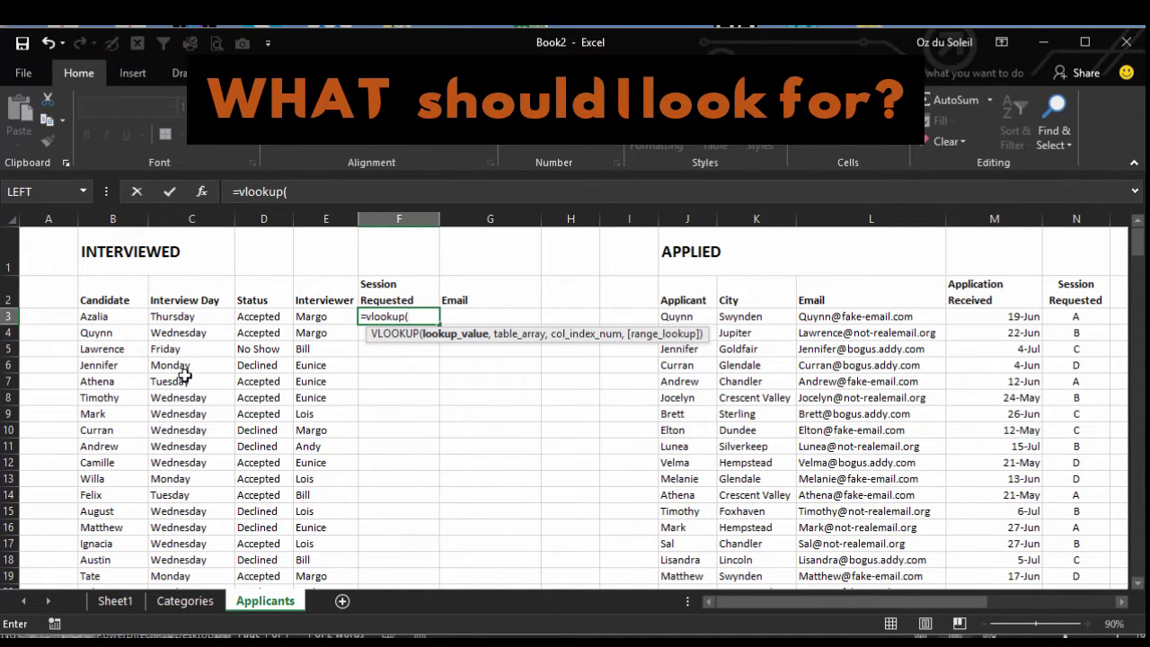
pyautogui.click(131, 314)
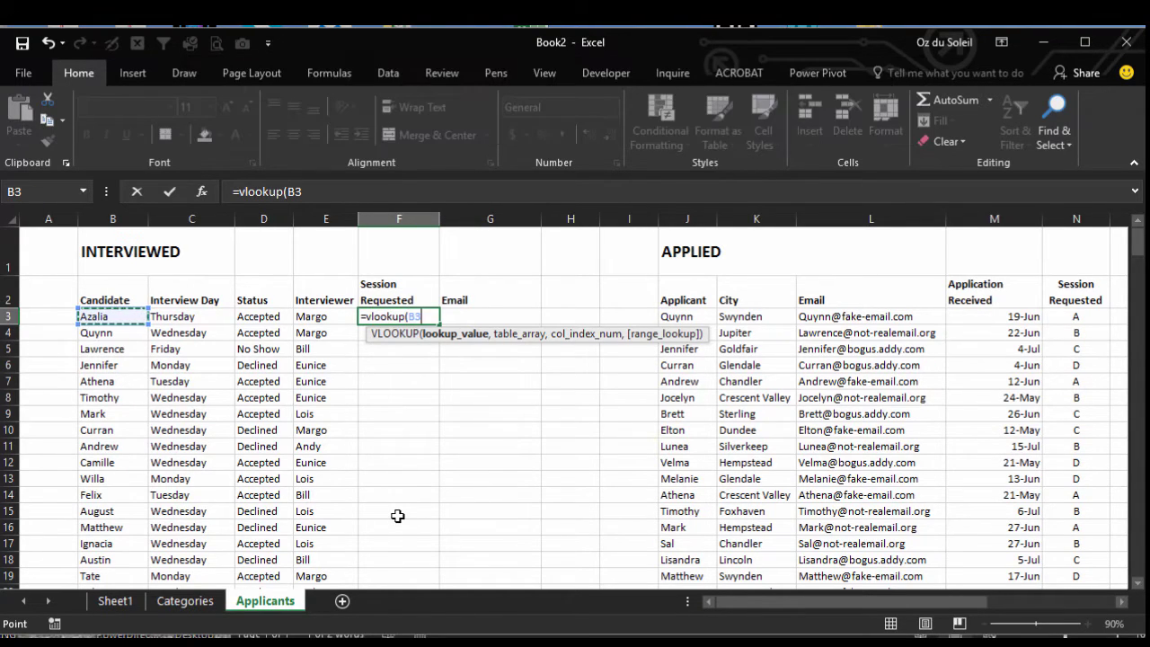
pyautogui.write(',')
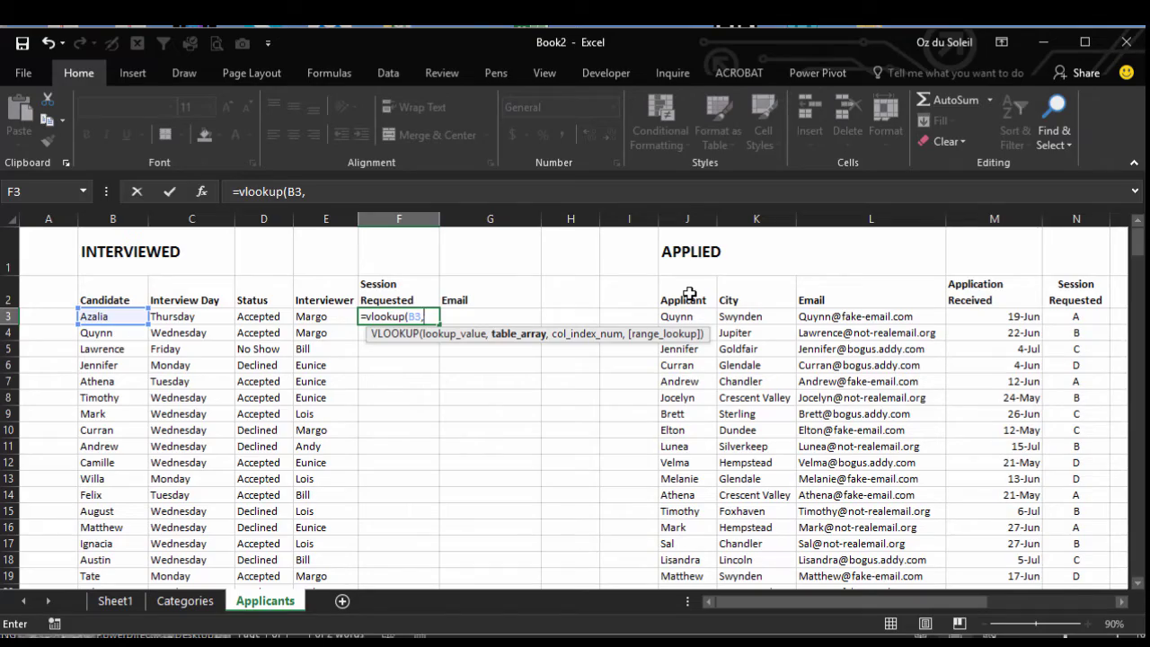
pyautogui.moveTo(687, 294); pyautogui.dragTo(719, 519)
pyautogui.moveTo(1137, 352); pyautogui.dragTo(1136, 235)
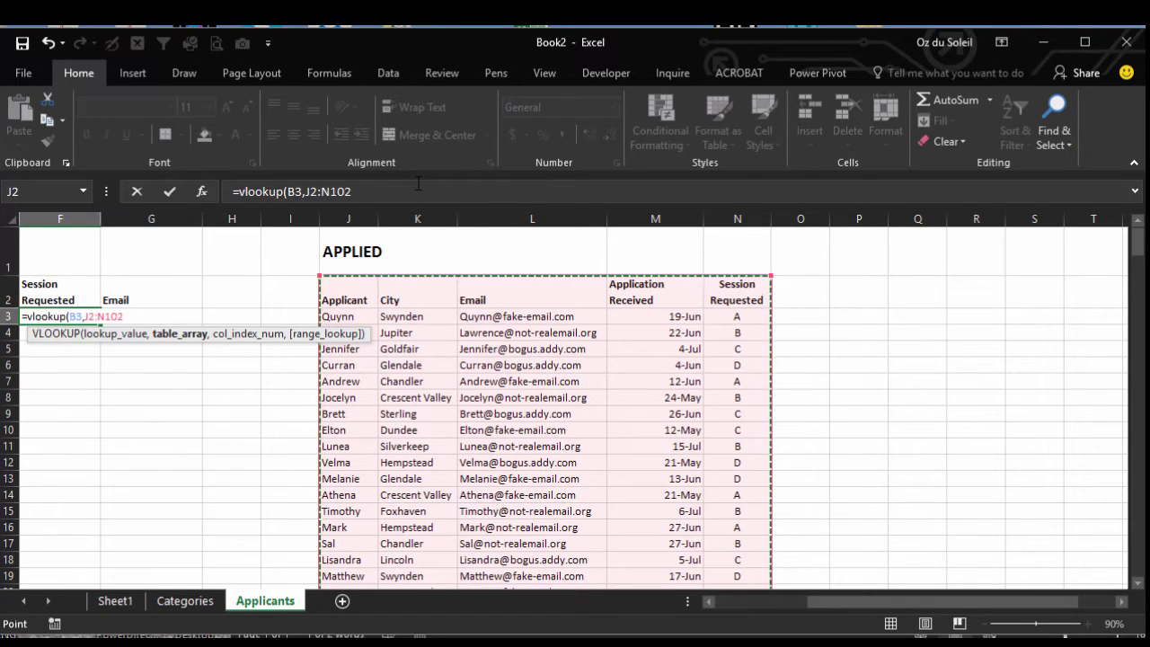
pyautogui.press('F4')
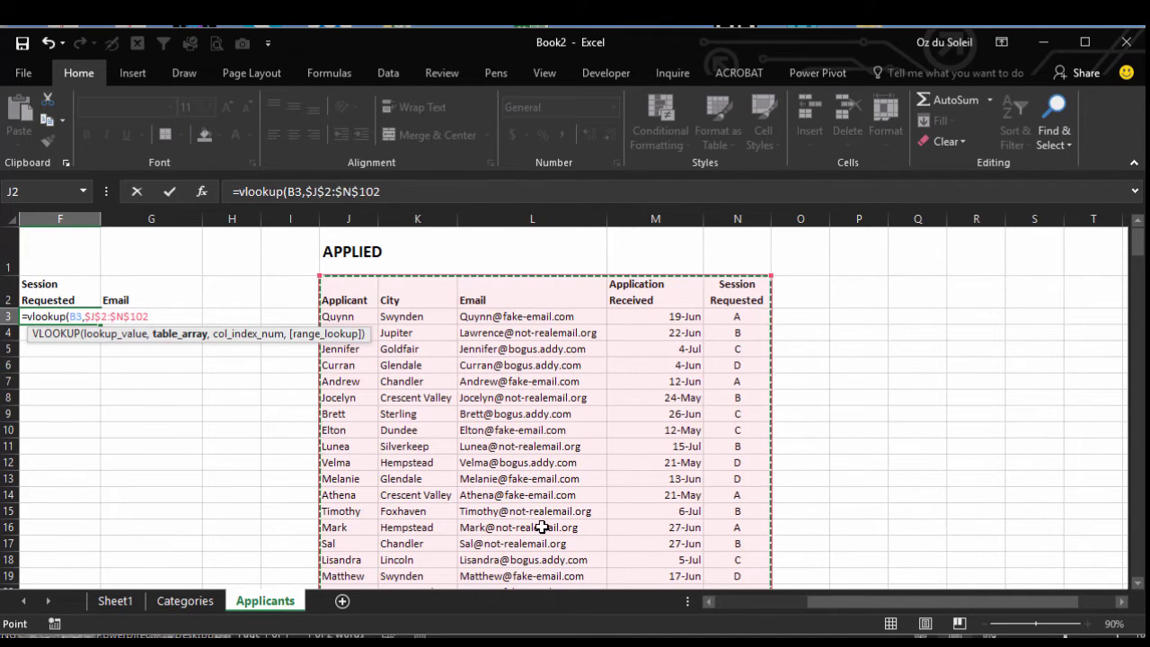
# - Finish F3's lookup with column 5 and FALSE exact match, returning session B
pyautogui.write(',')
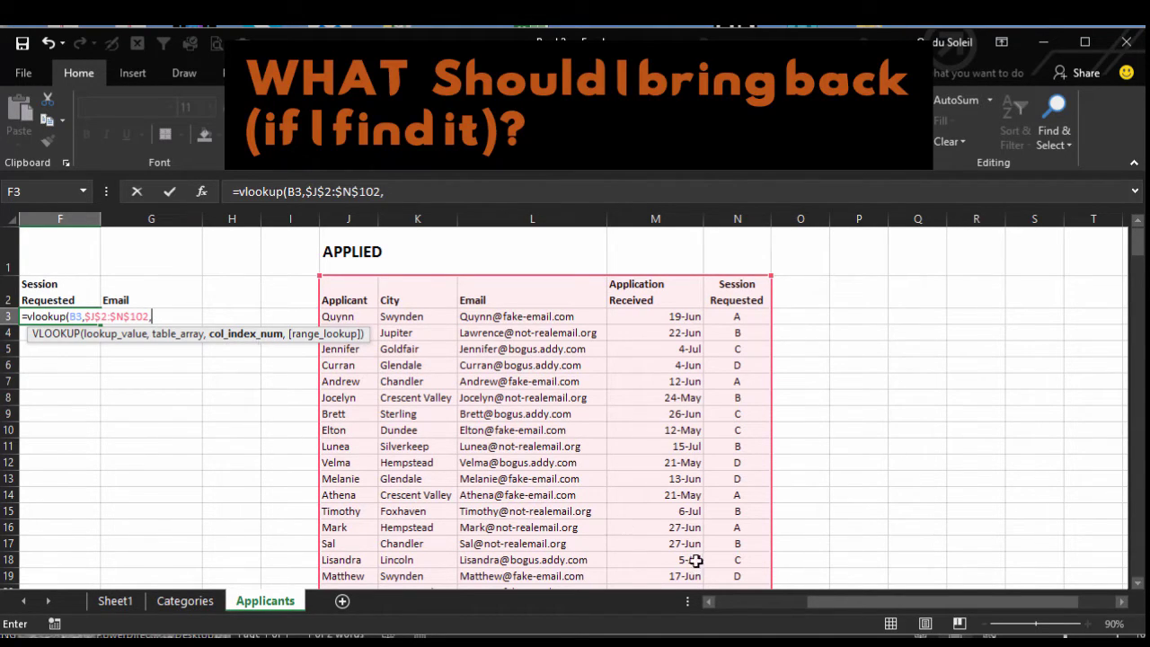
pyautogui.moveTo(828, 606); pyautogui.dragTo(683, 601)
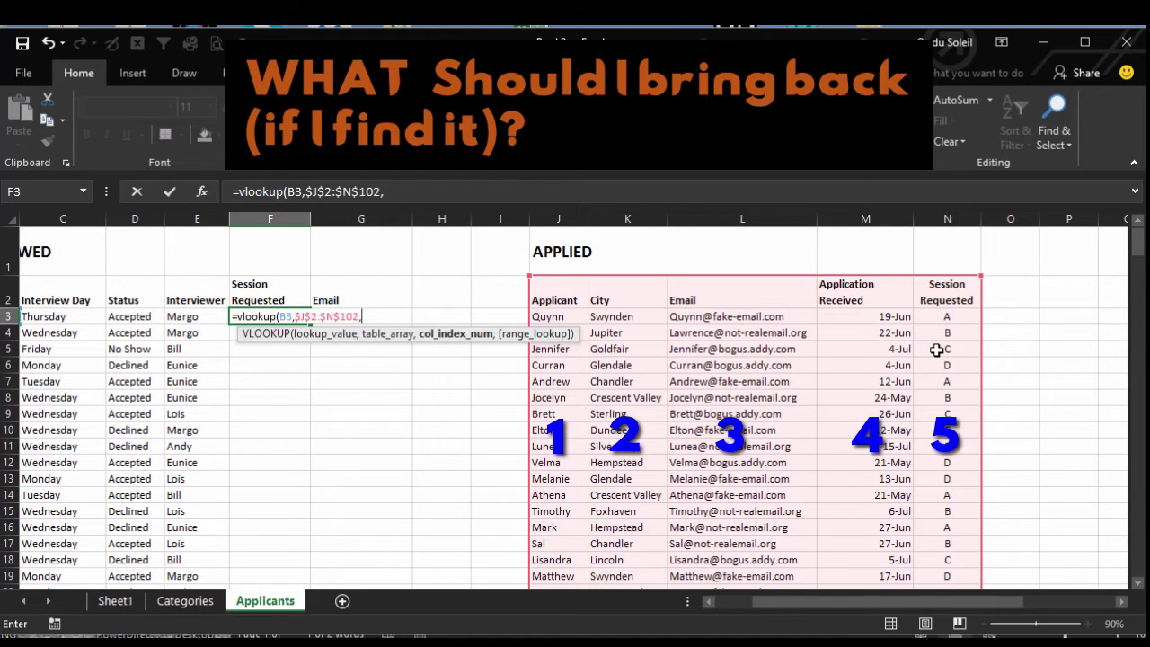
pyautogui.write('5,fa')
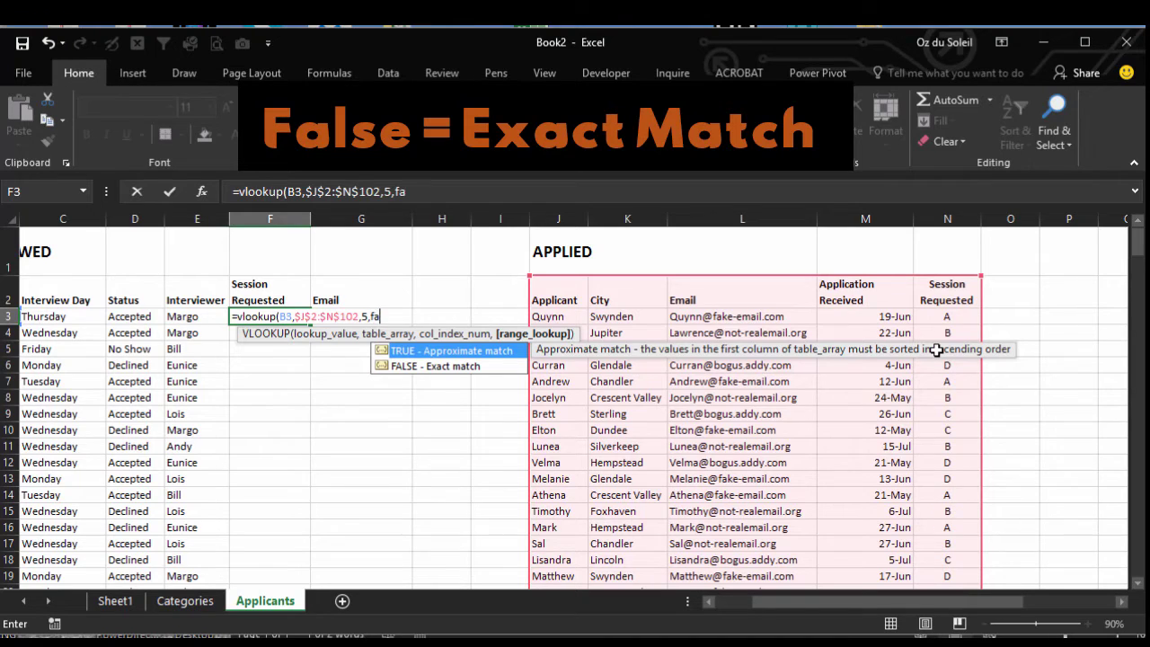
pyautogui.write('lse)')
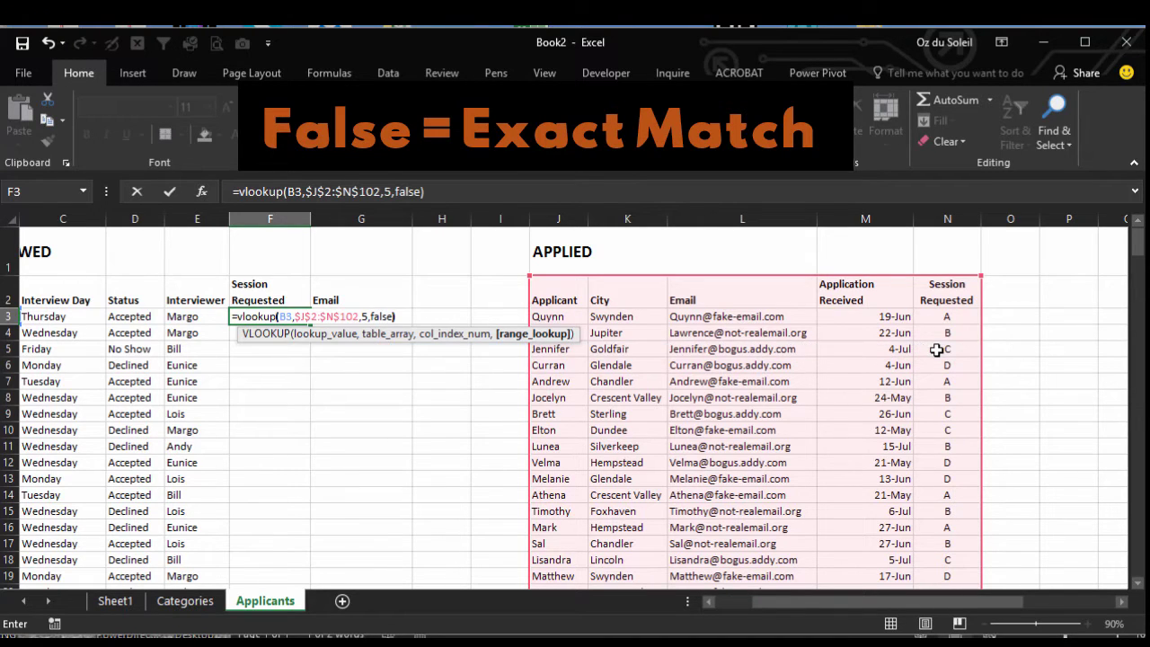
pyautogui.press('Return')
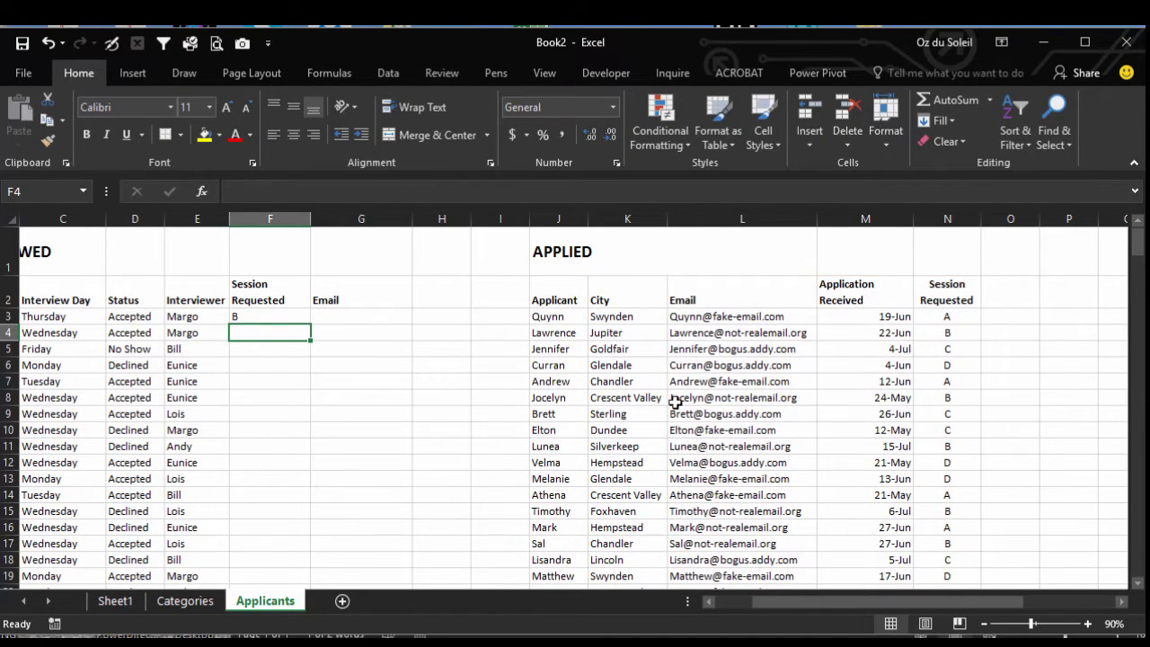
# - Copy F3's VLOOKUP down to F32 so every candidate gets a session, one showing #N/A
pyautogui.moveTo(800, 598); pyautogui.dragTo(772, 597)
pyautogui.click(406, 316)
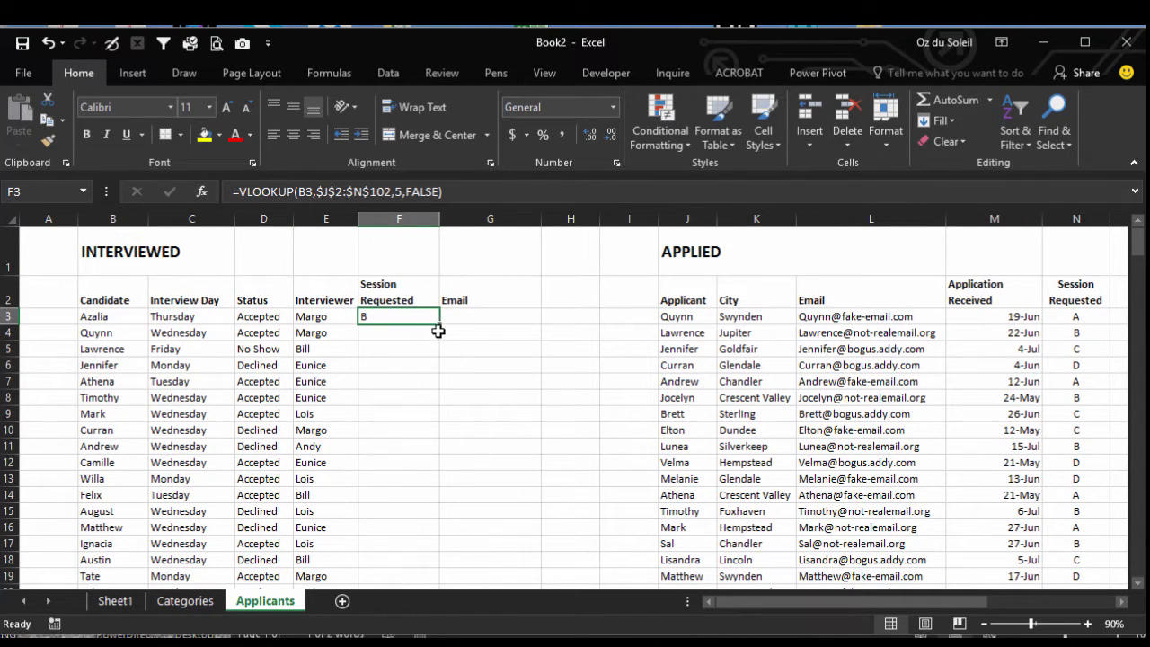
pyautogui.doubleClick(439, 326)
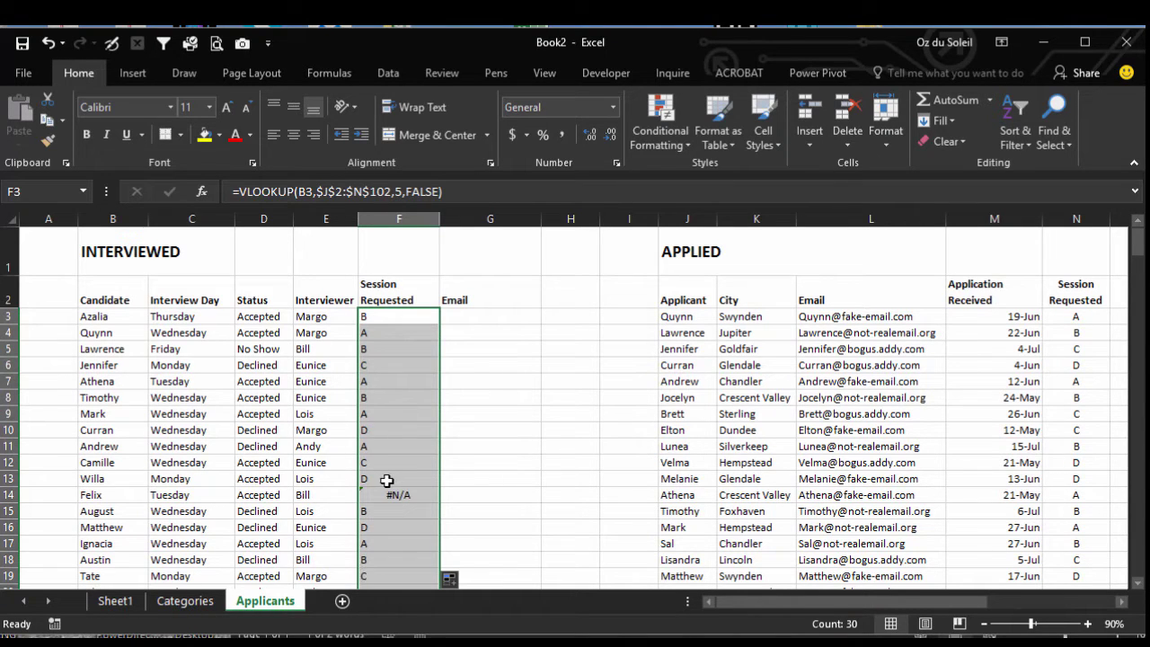
pyautogui.scroll(-3, 394, 498)
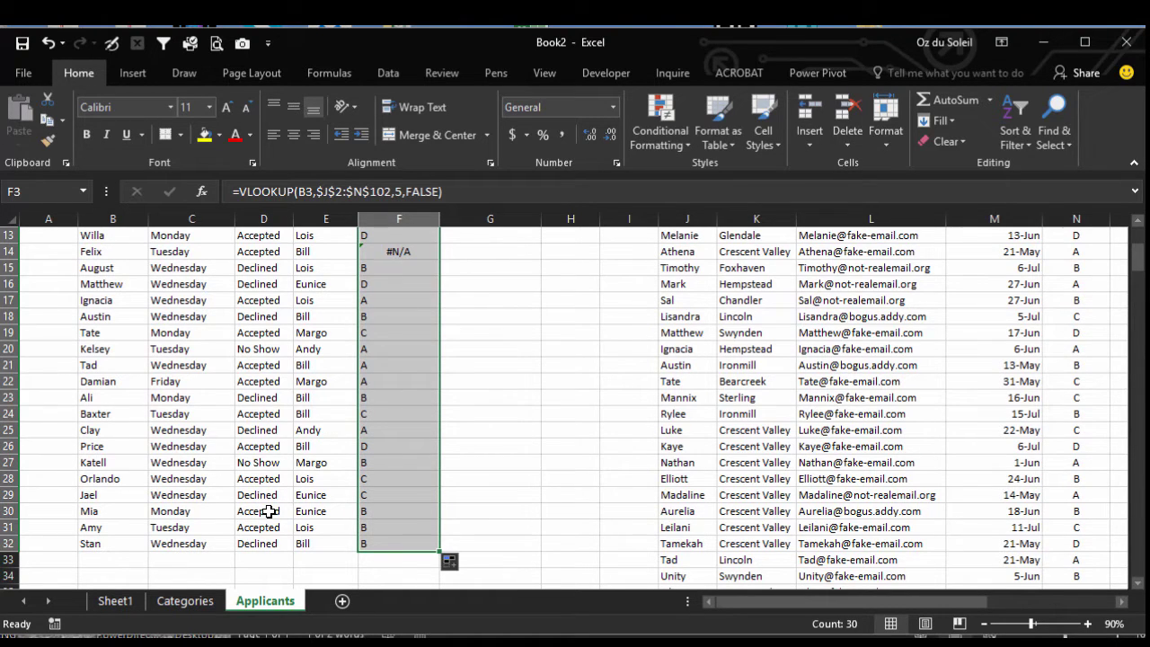
pyautogui.scroll(4, 270, 514)
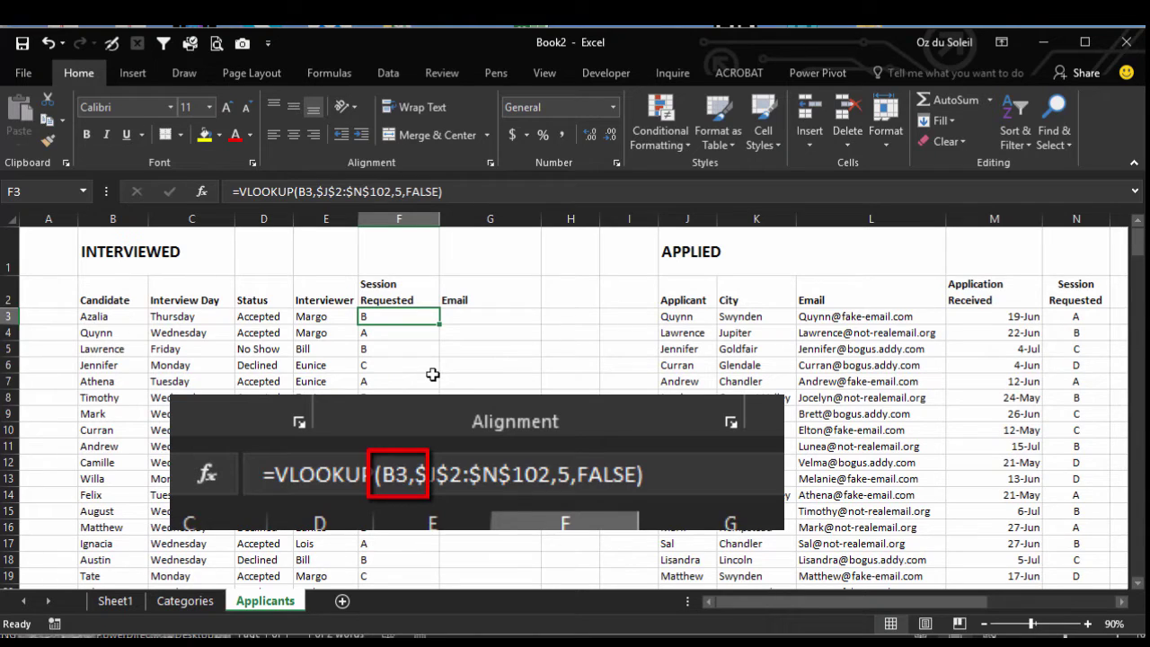
# - Lock the lookup value's column in F3's formula as $B3
pyautogui.click(300, 193)
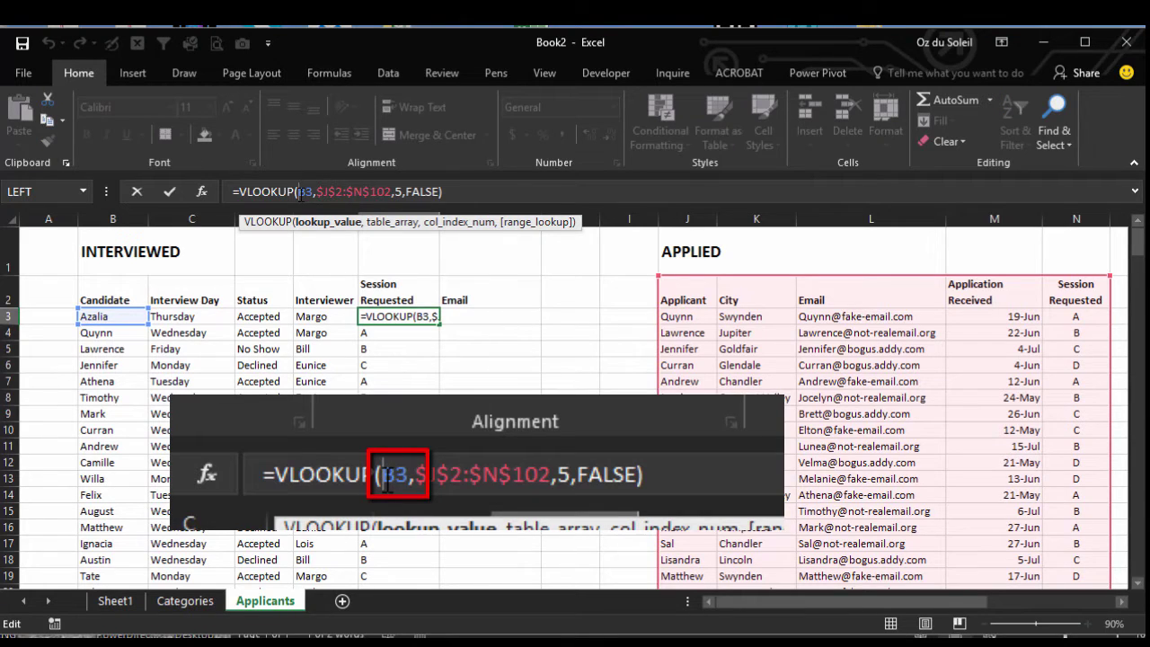
pyautogui.write('$')
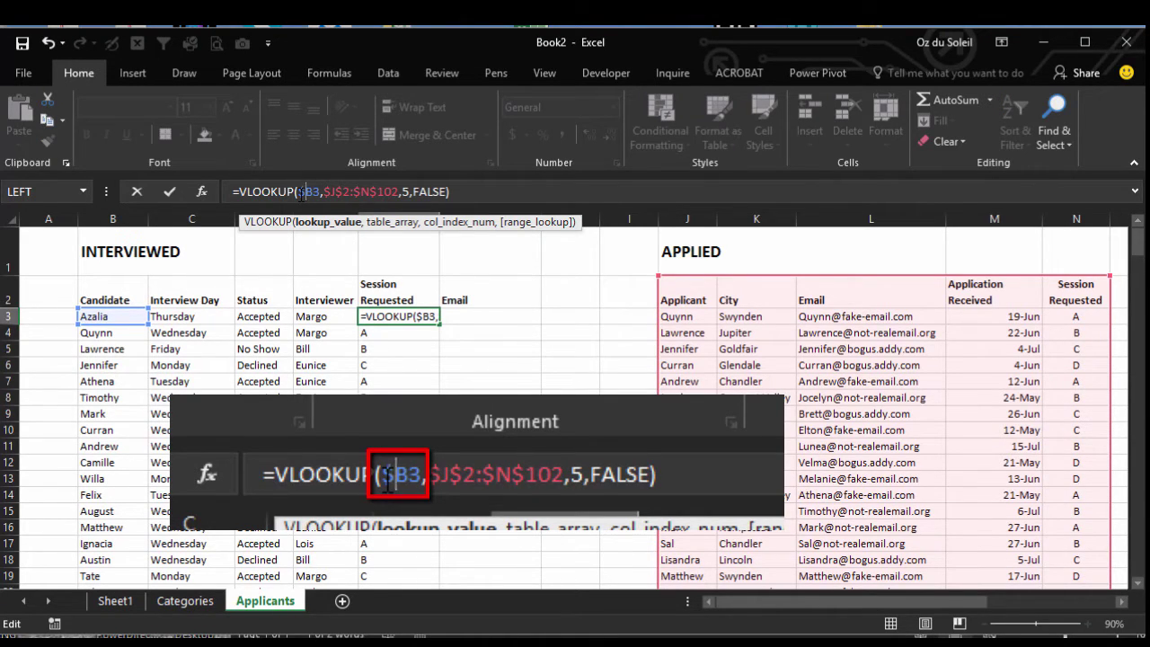
pyautogui.press('Return')
pyautogui.press('Up')
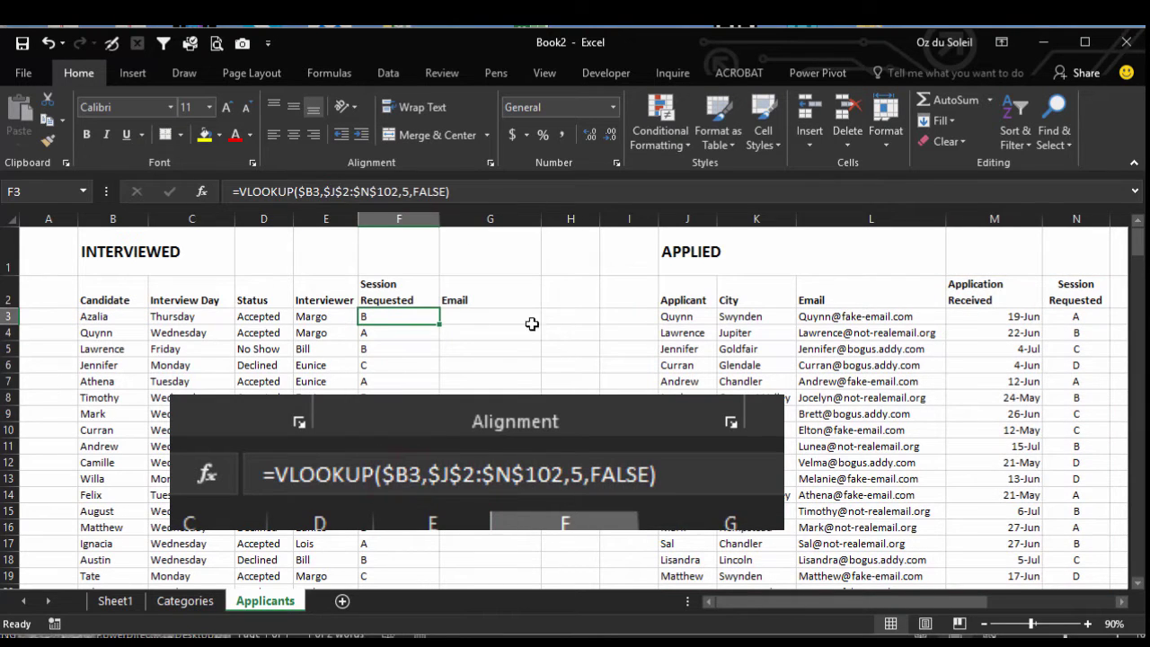
# - Copy the formula into G3 and change its column number to return the email
pyautogui.moveTo(441, 325); pyautogui.dragTo(464, 318)
pyautogui.click(465, 318)
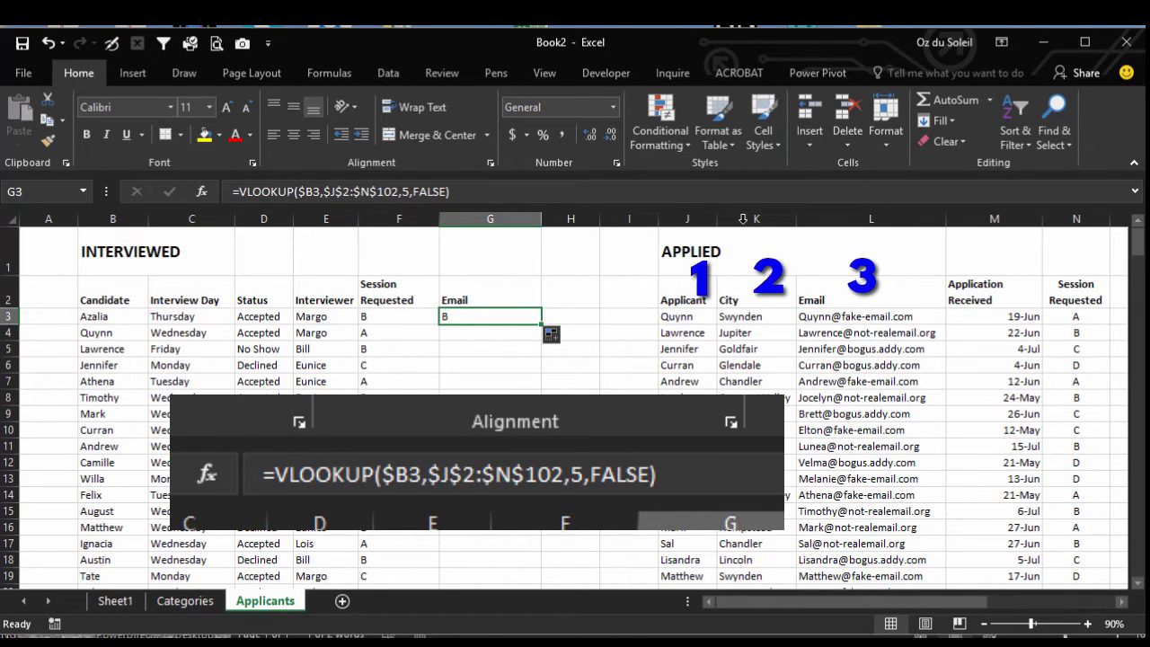
pyautogui.click(401, 191)
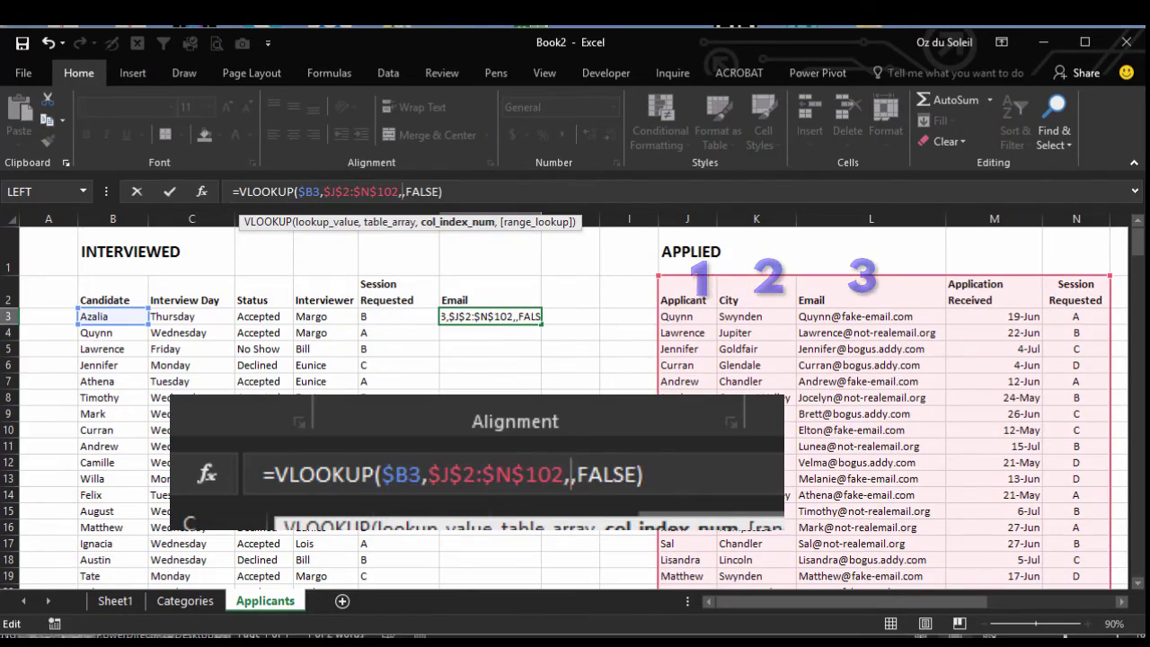
pyautogui.press('Return')
# - Fill G3's Email lookup down the table and auto-fit column G to the addresses
pyautogui.click(557, 286)
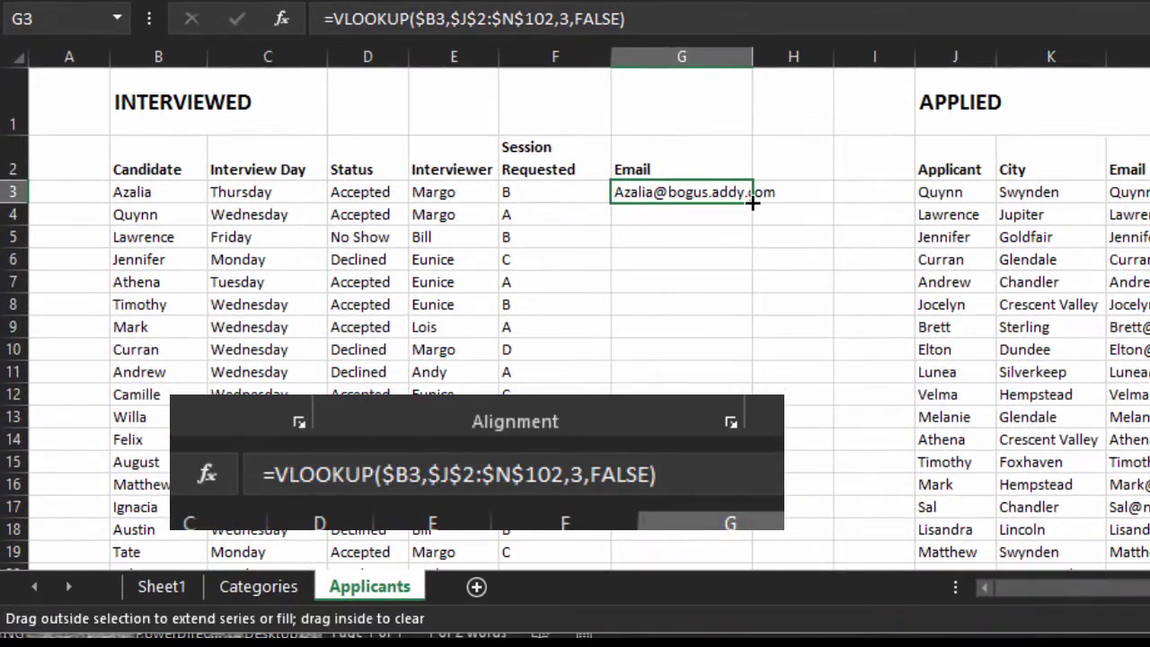
pyautogui.doubleClick(753, 203)
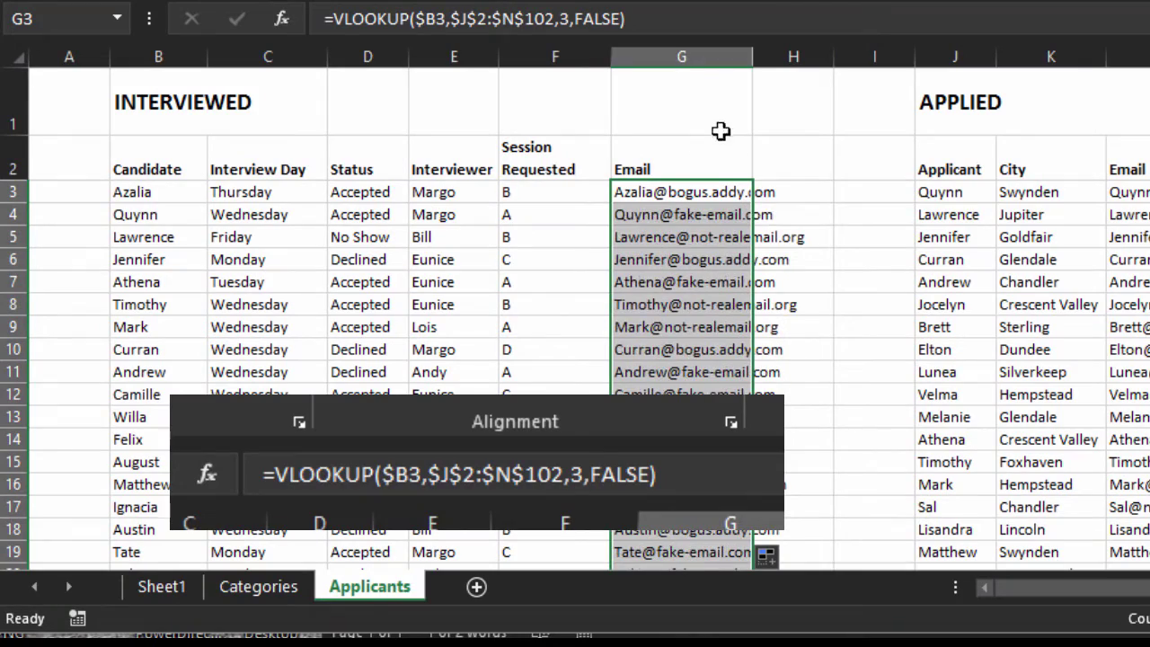
pyautogui.doubleClick(746, 54)
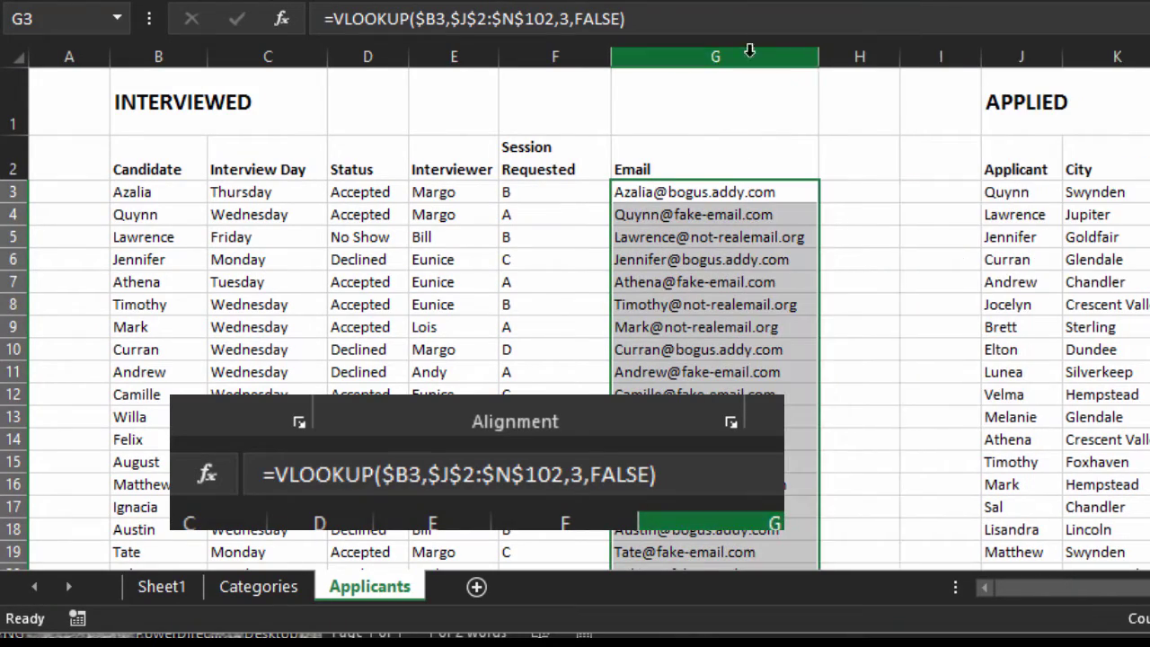
pyautogui.scroll(-3, 764, 315)
pyautogui.scroll(-2, 766, 349)
pyautogui.scroll(6, 766, 350)
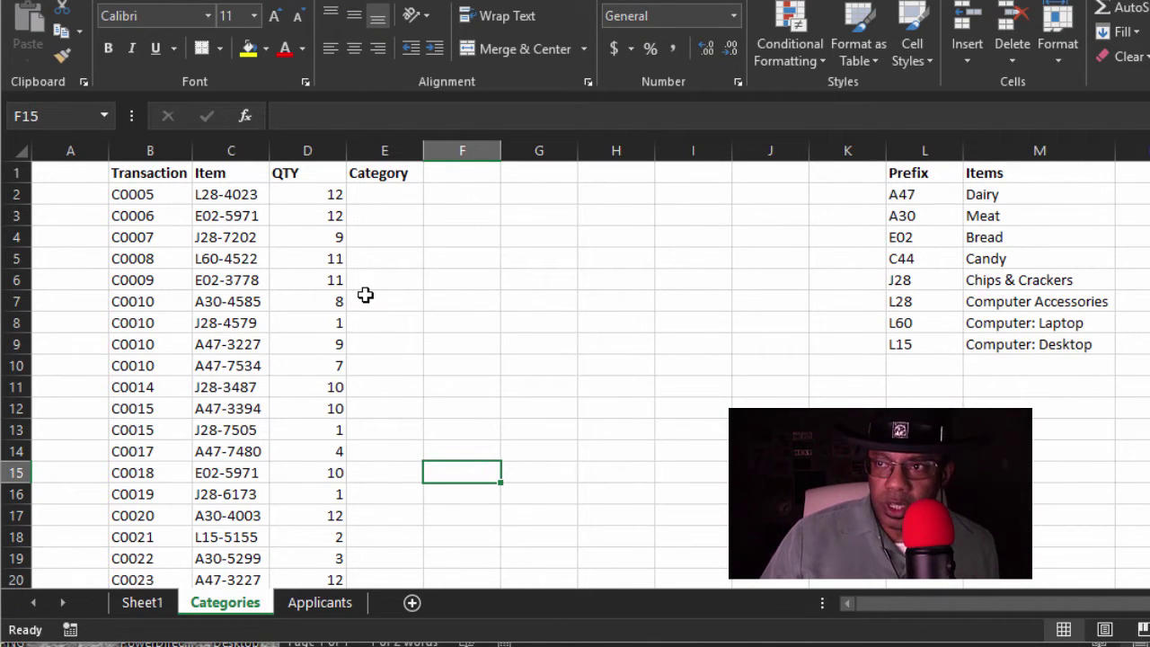
pyautogui.click(226, 196)
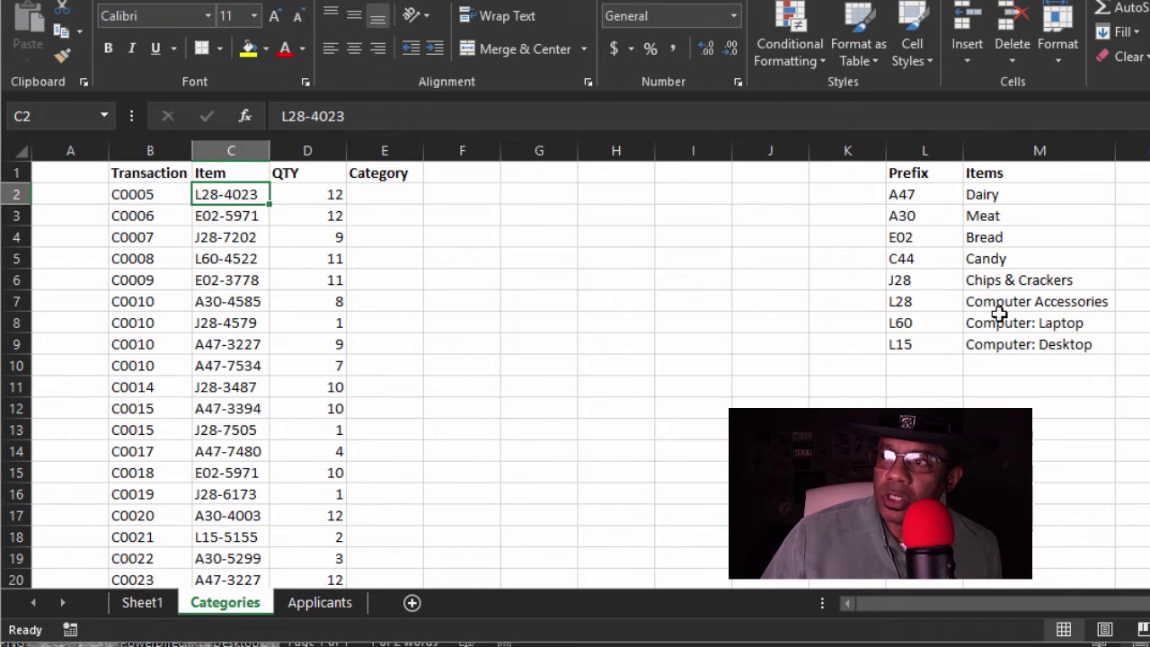
pyautogui.click(246, 411)
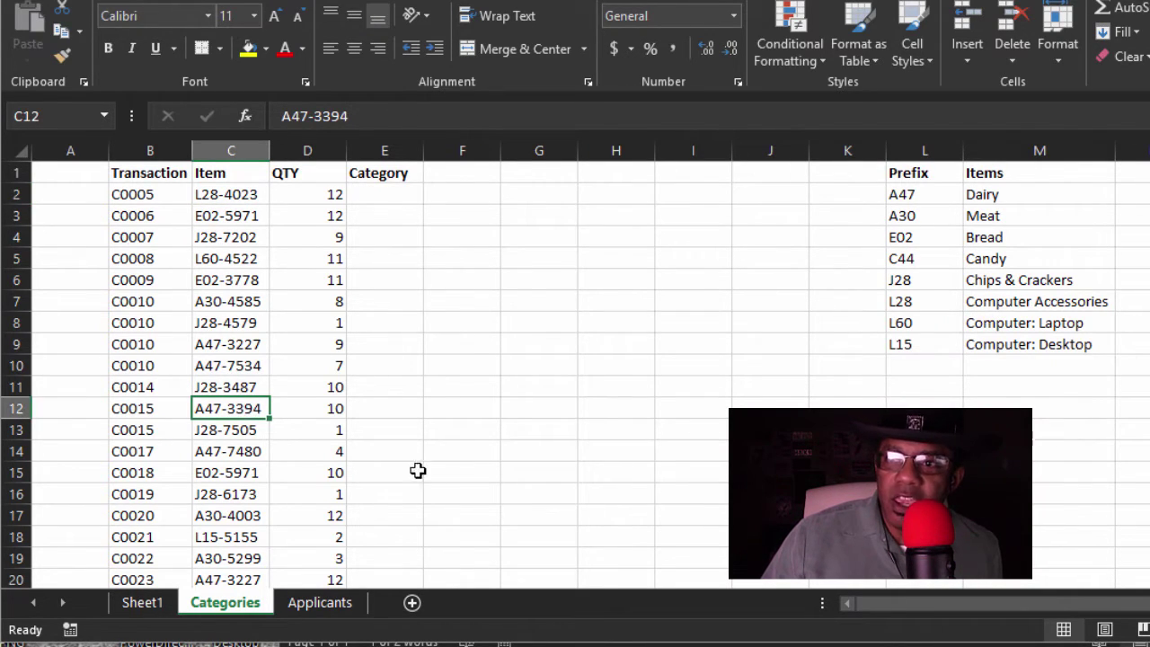
pyautogui.click(1025, 198)
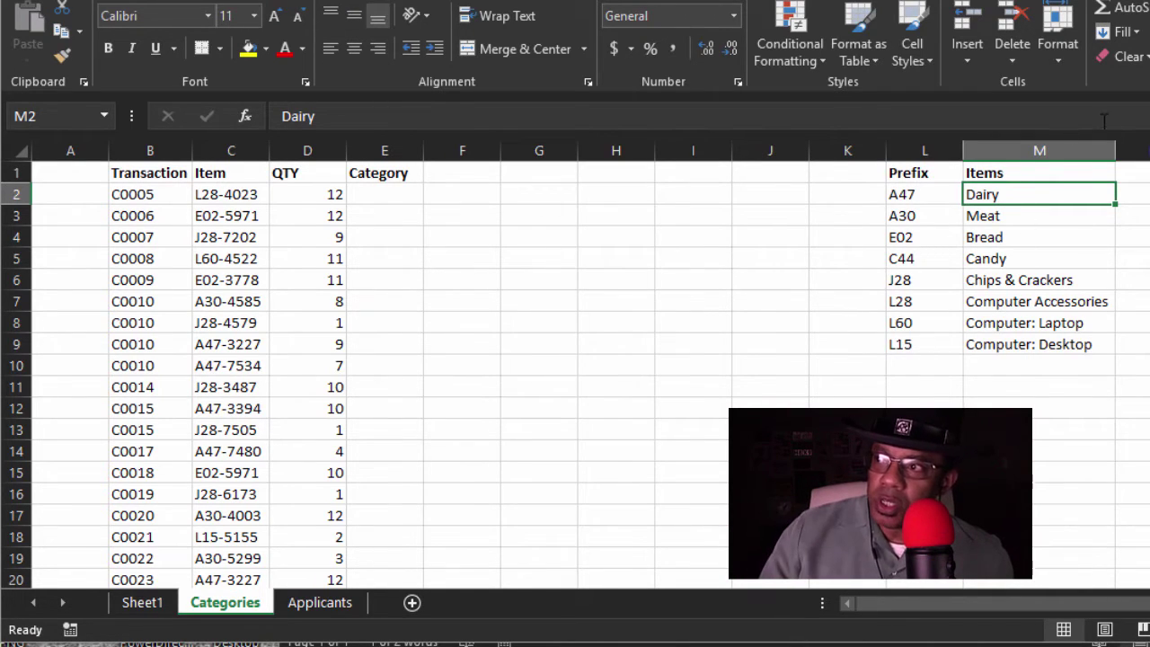
pyautogui.moveTo(940, 197); pyautogui.dragTo(1060, 366)
pyautogui.click(1027, 297)
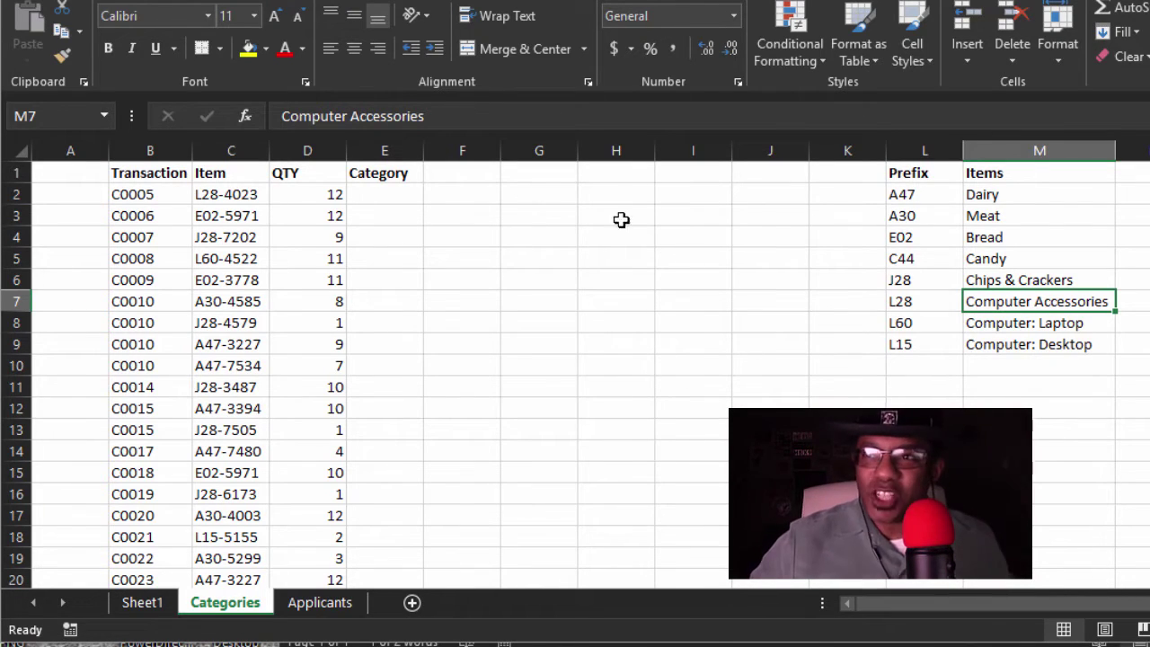
pyautogui.click(415, 175)
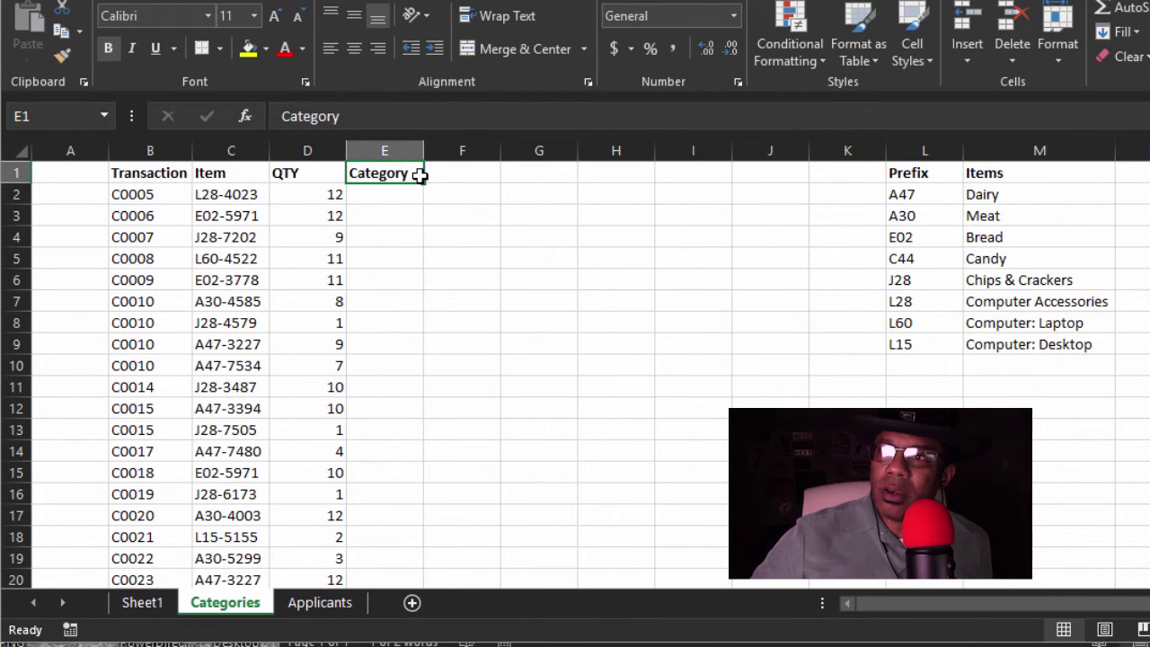
# - Move the Category header to F1 and title E1 'Prefix'
pyautogui.moveTo(424, 179); pyautogui.dragTo(455, 179)
pyautogui.click(404, 174)
pyautogui.write('Prefix')
pyautogui.press('Return')
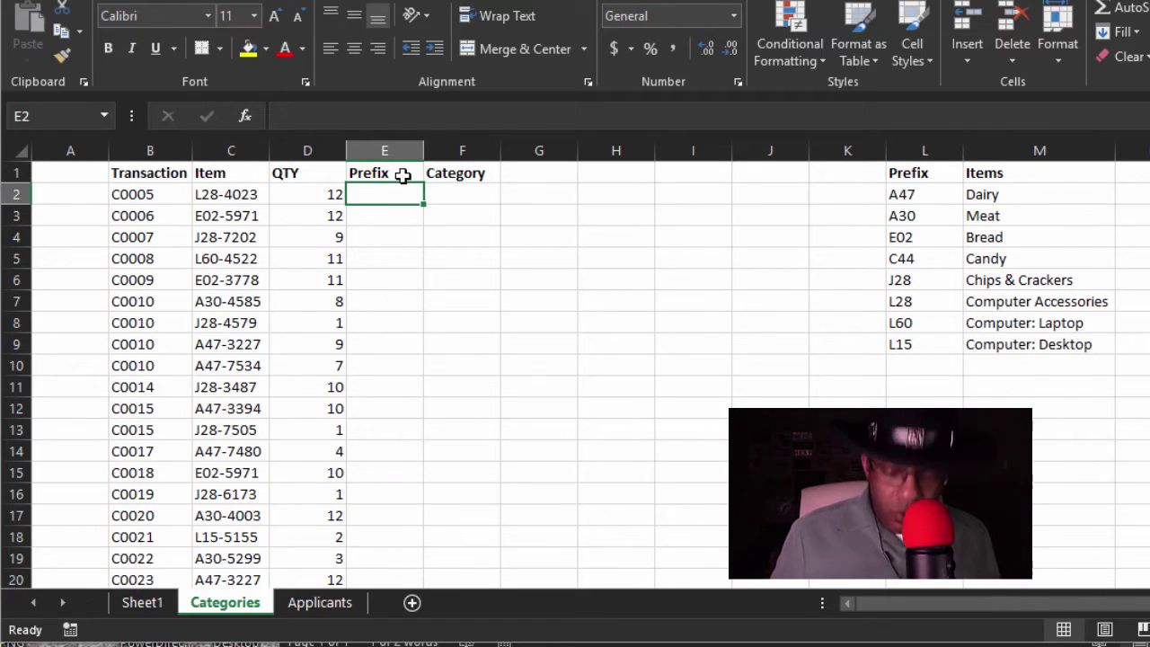
# - Enter L28 and E02 as the first prefixes and Flash Fill the column through row 166
pyautogui.write('L28')
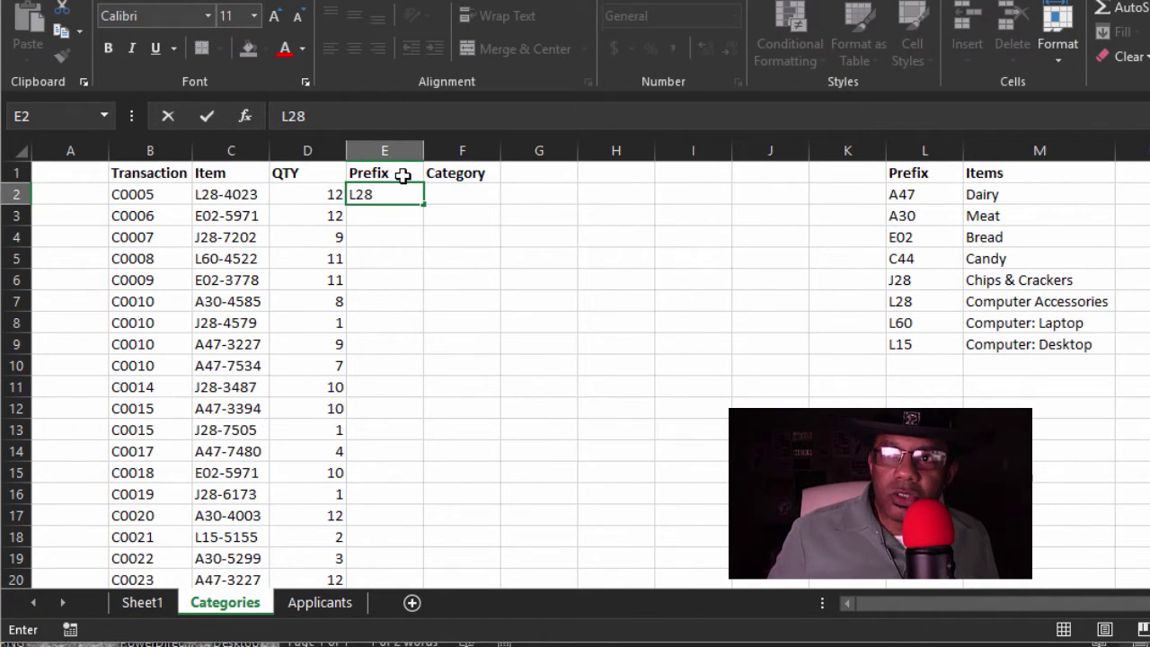
pyautogui.press('Return')
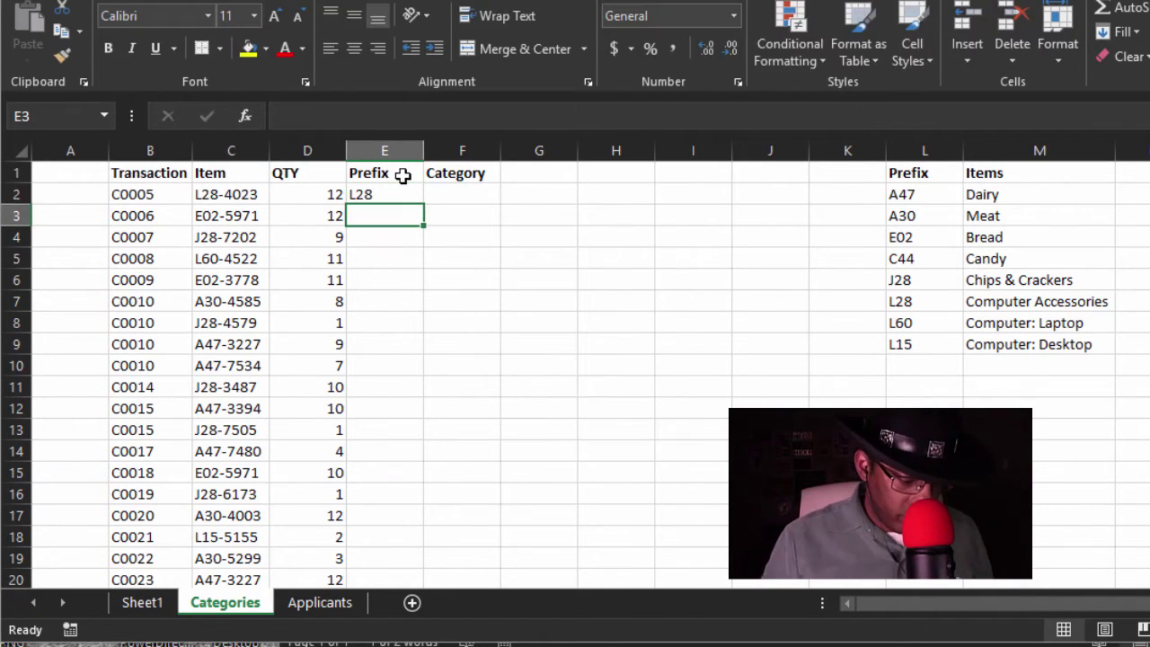
pyautogui.write('E02')
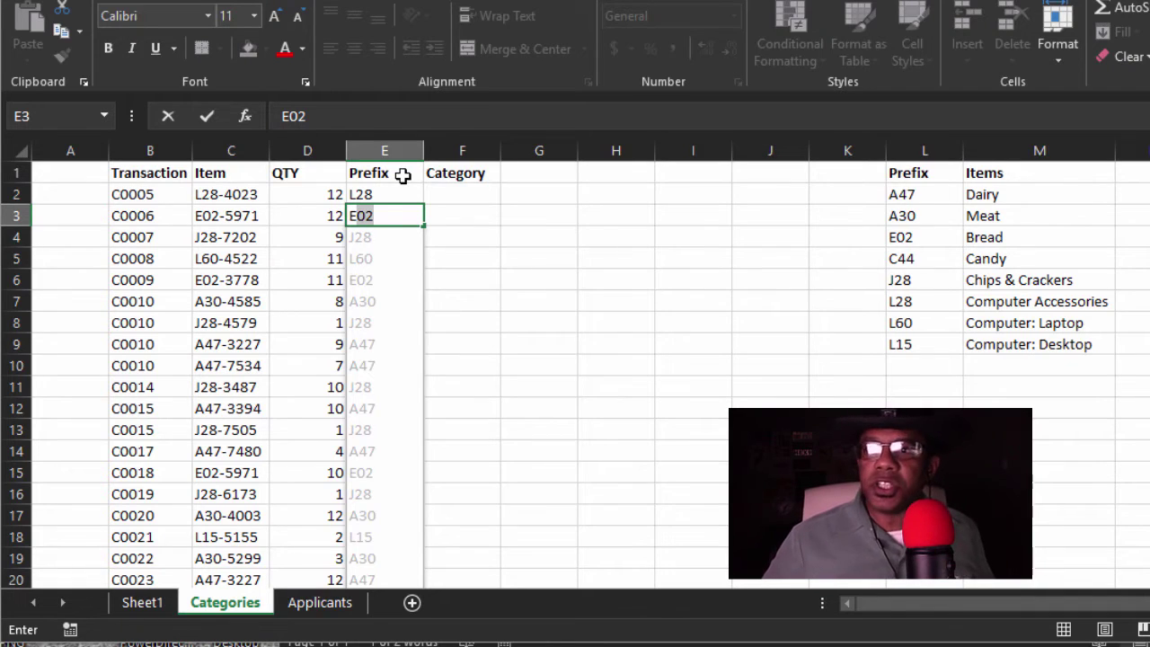
pyautogui.press('Return')
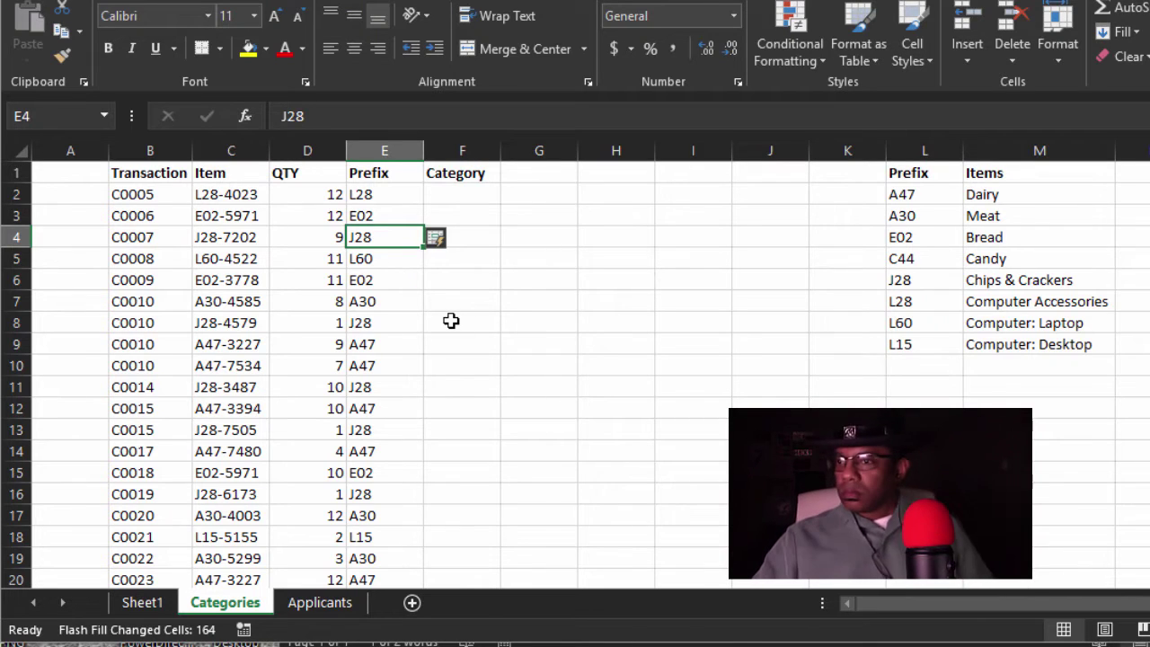
pyautogui.scroll(-2, 450, 320)
pyautogui.scroll(-11, 450, 320)
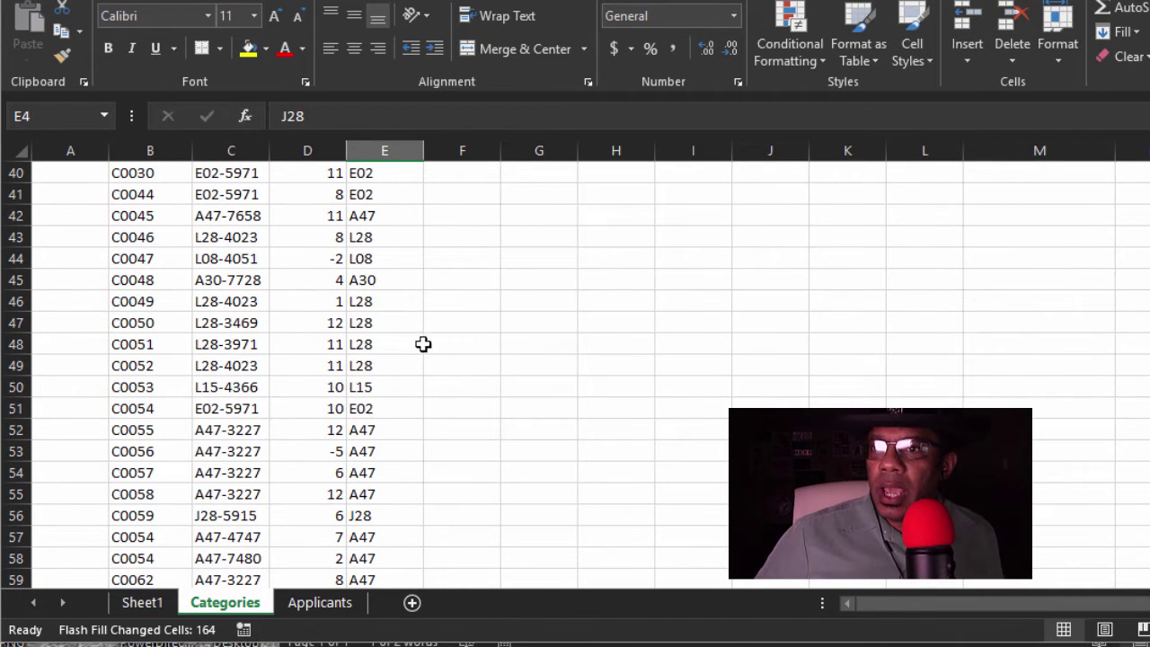
pyautogui.scroll(-12, 413, 359)
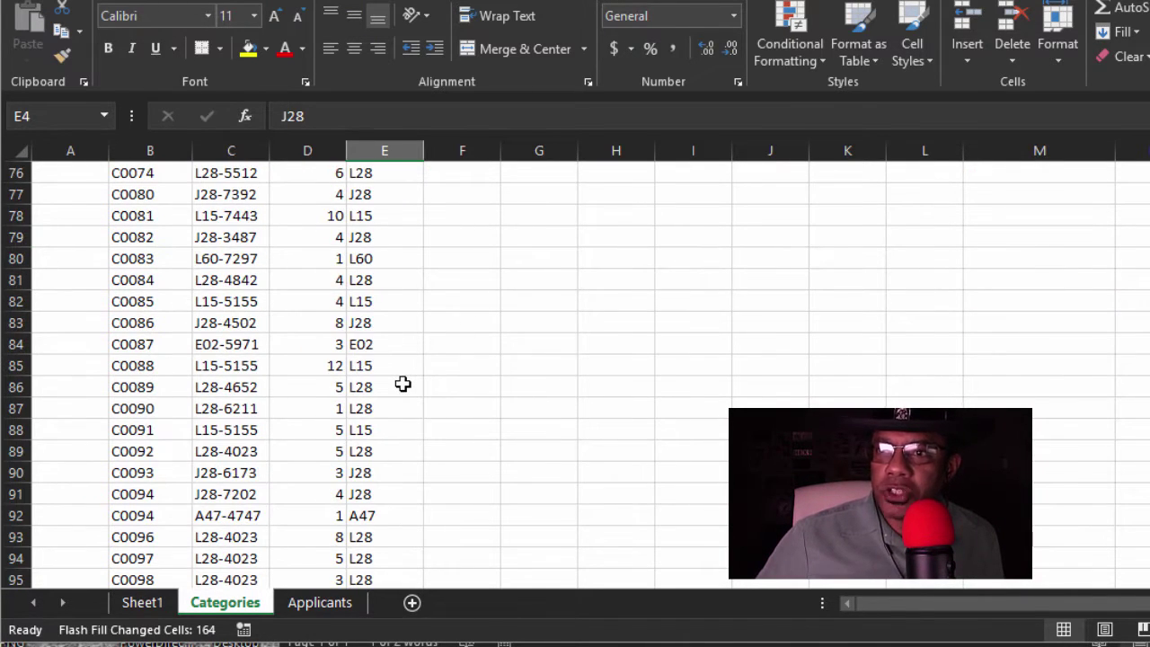
pyautogui.scroll(-10, 402, 383)
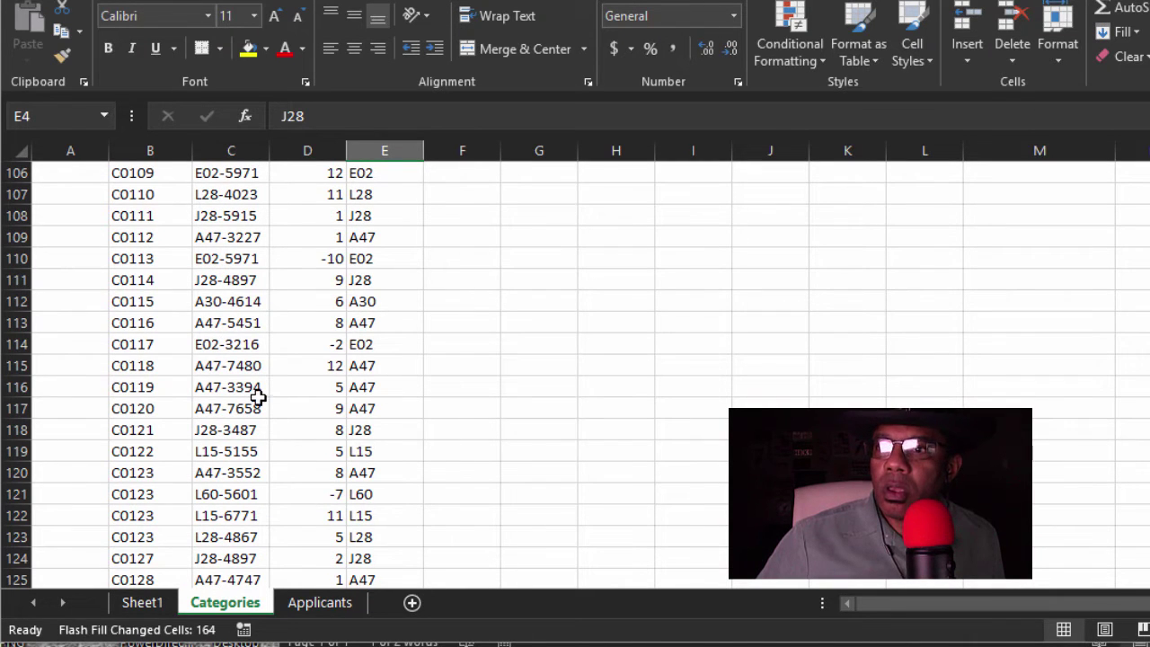
pyautogui.scroll(-20, 393, 419)
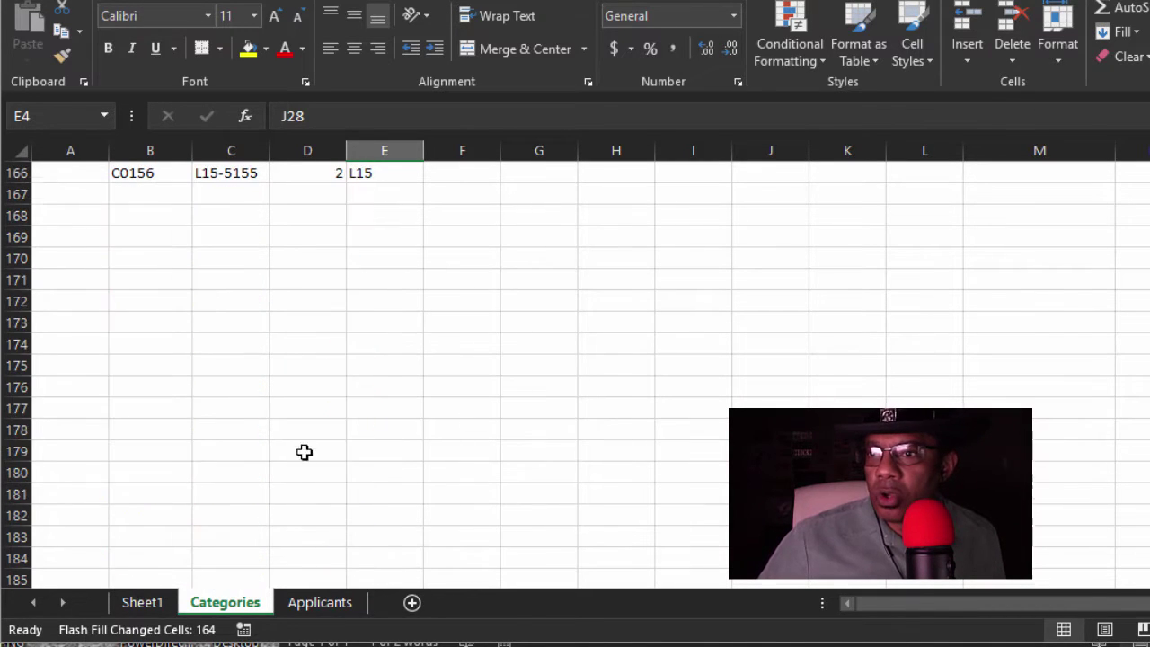
pyautogui.scroll(5, 378, 448)
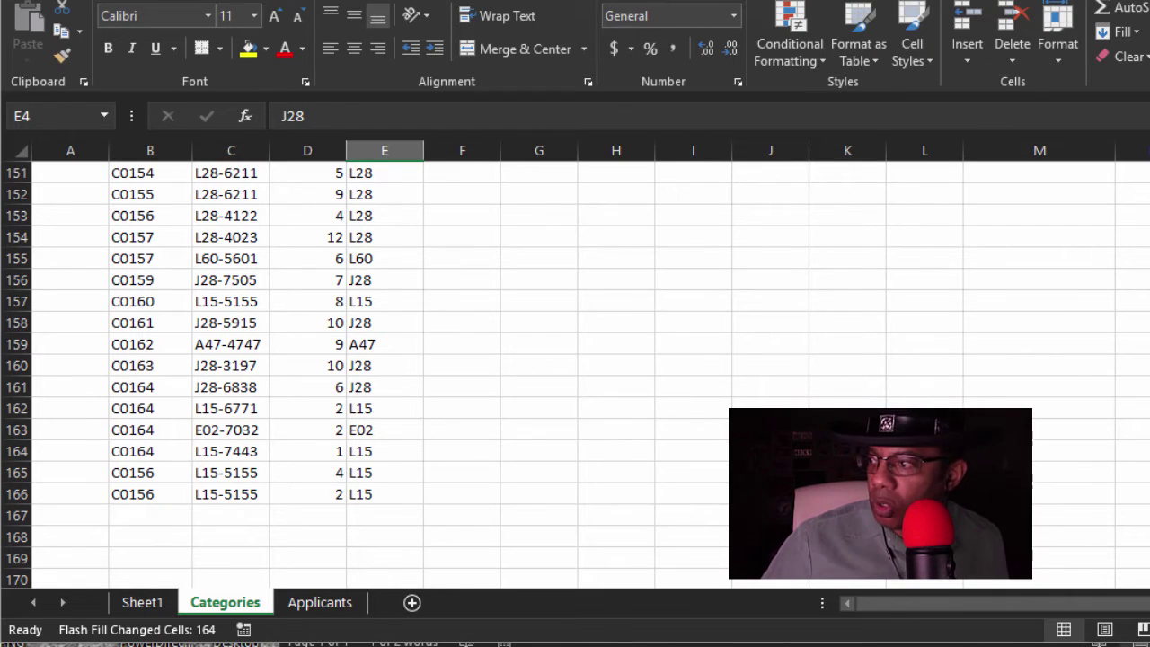
pyautogui.scroll(20, 575, 368)
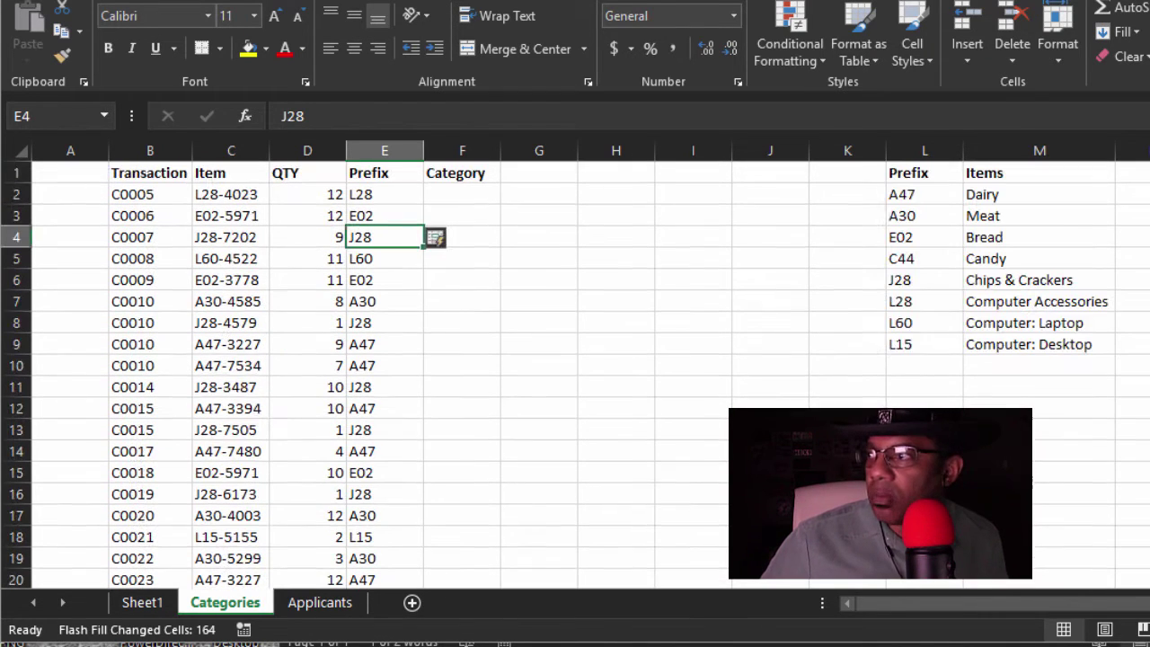
# - Enter =VLOOKUP(E2,$L$2:$M$9,2,FALSE) in F2, returning Computer Accessories
pyautogui.click(480, 192)
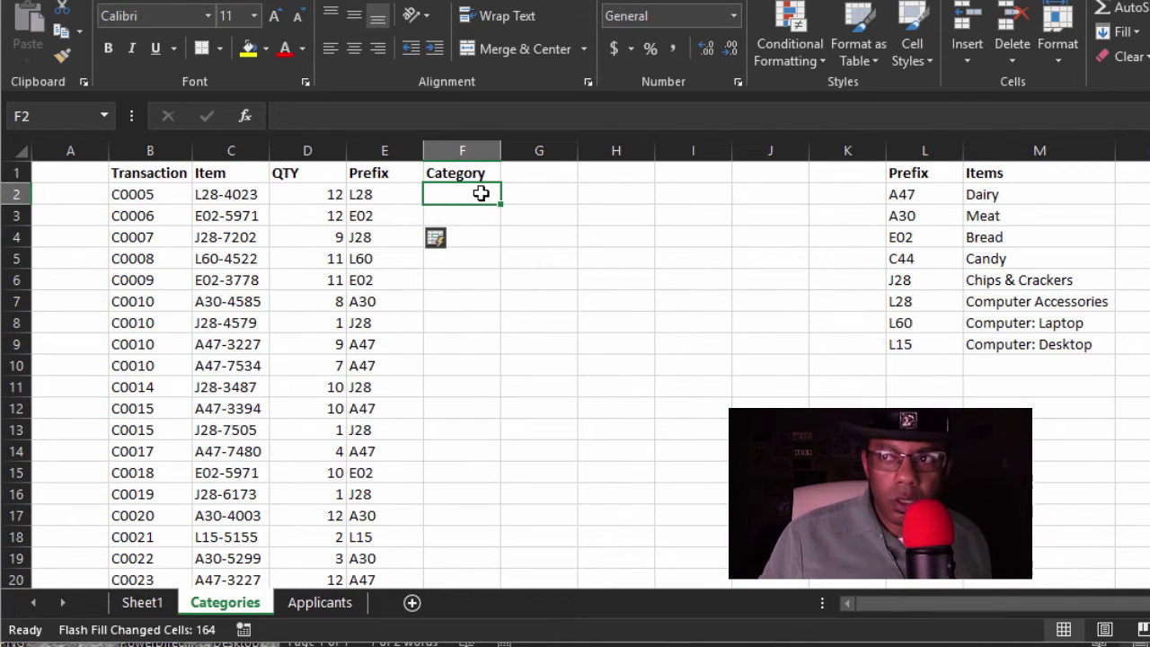
pyautogui.write('=')
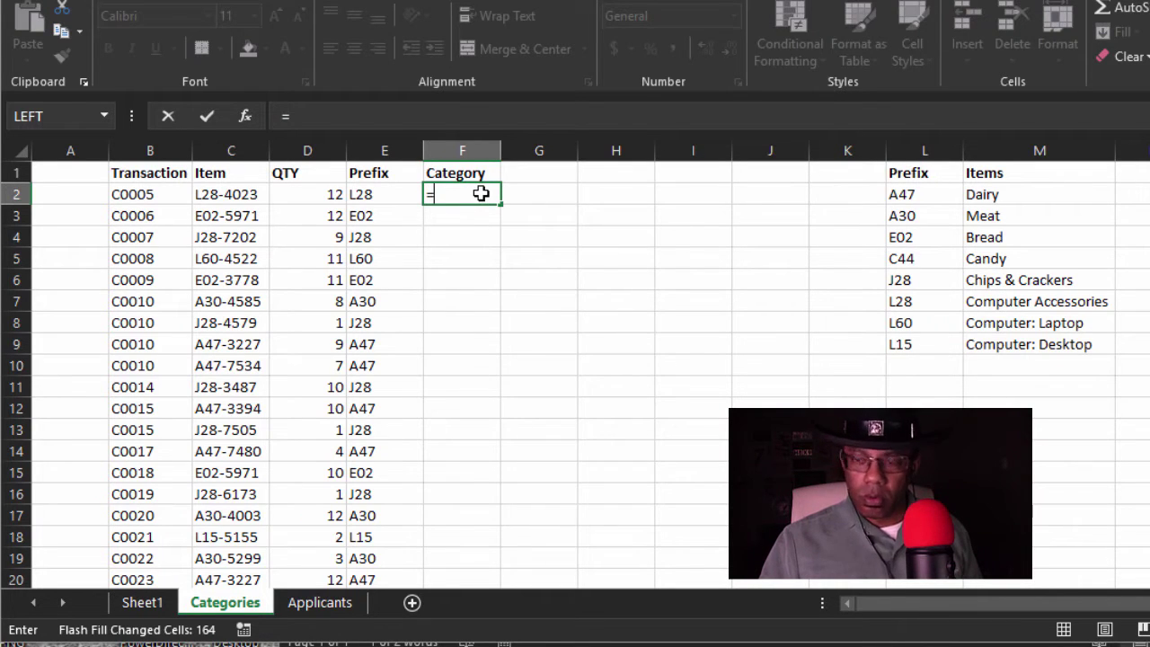
pyautogui.write('vlookup(')
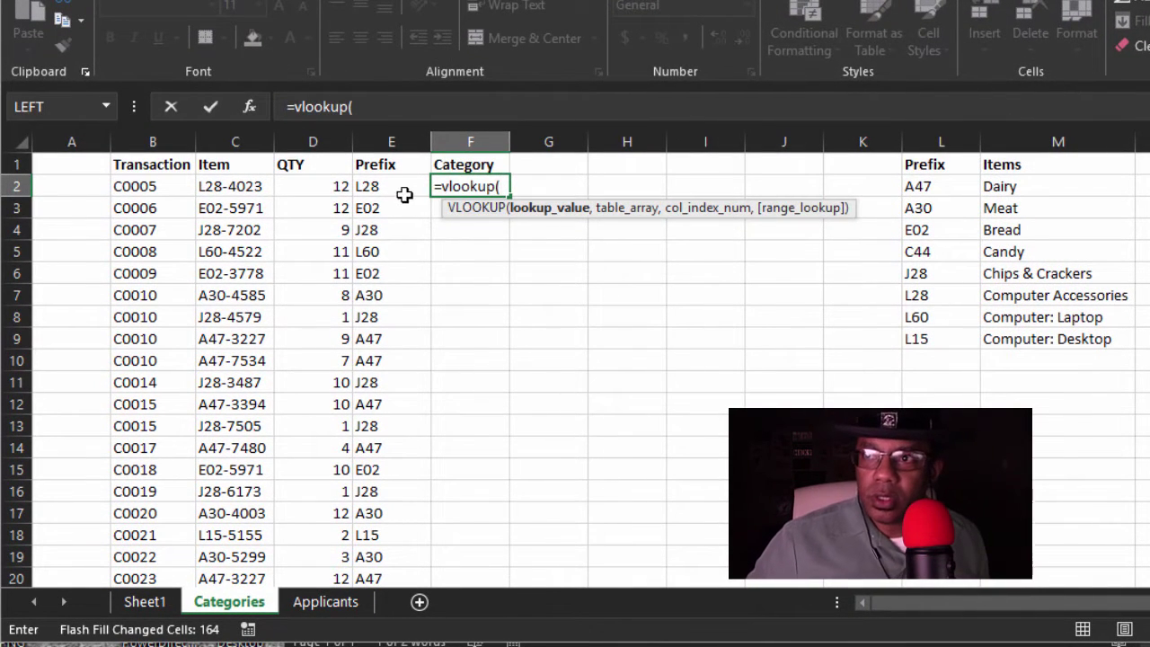
pyautogui.click(397, 186)
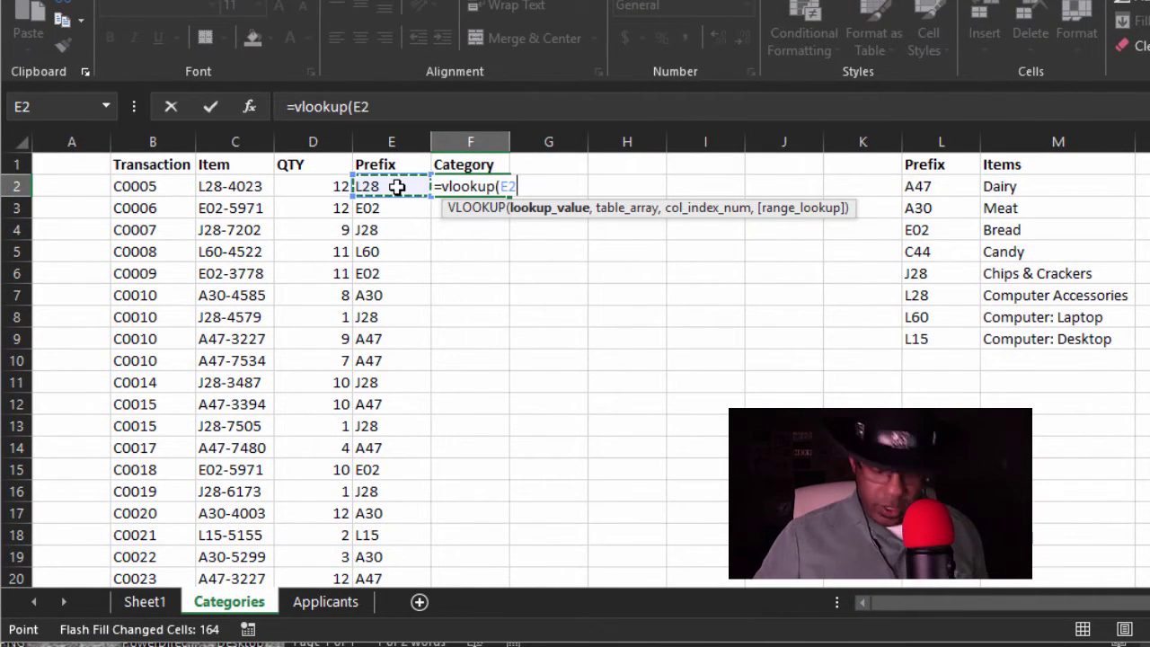
pyautogui.write(',')
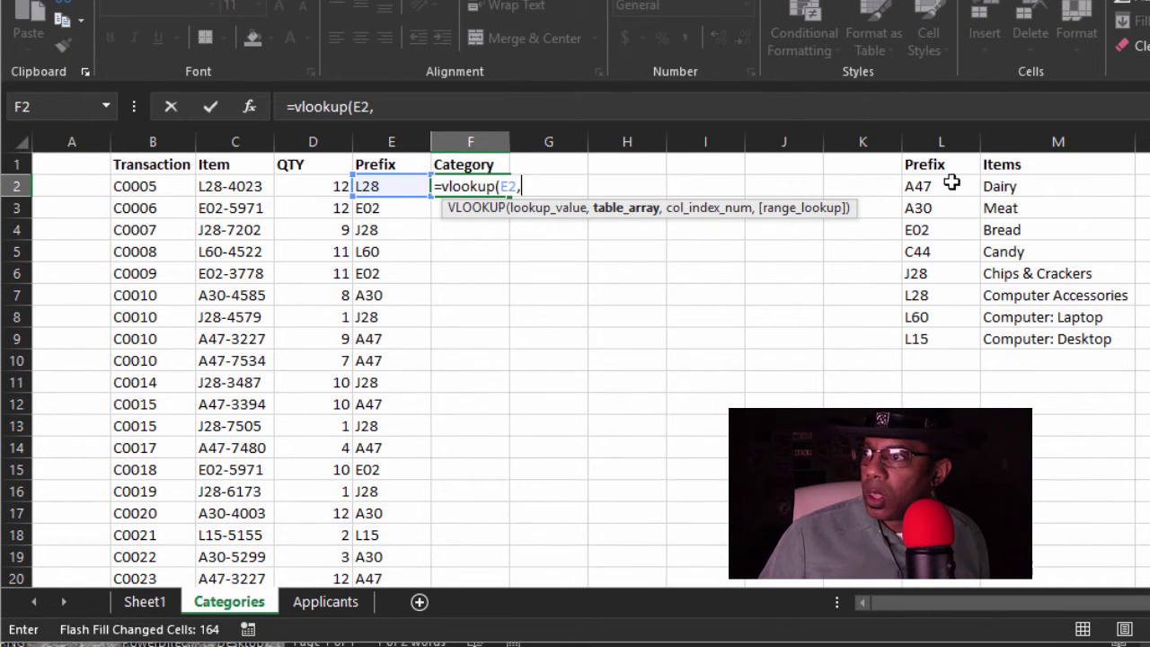
pyautogui.moveTo(951, 183); pyautogui.dragTo(1072, 333)
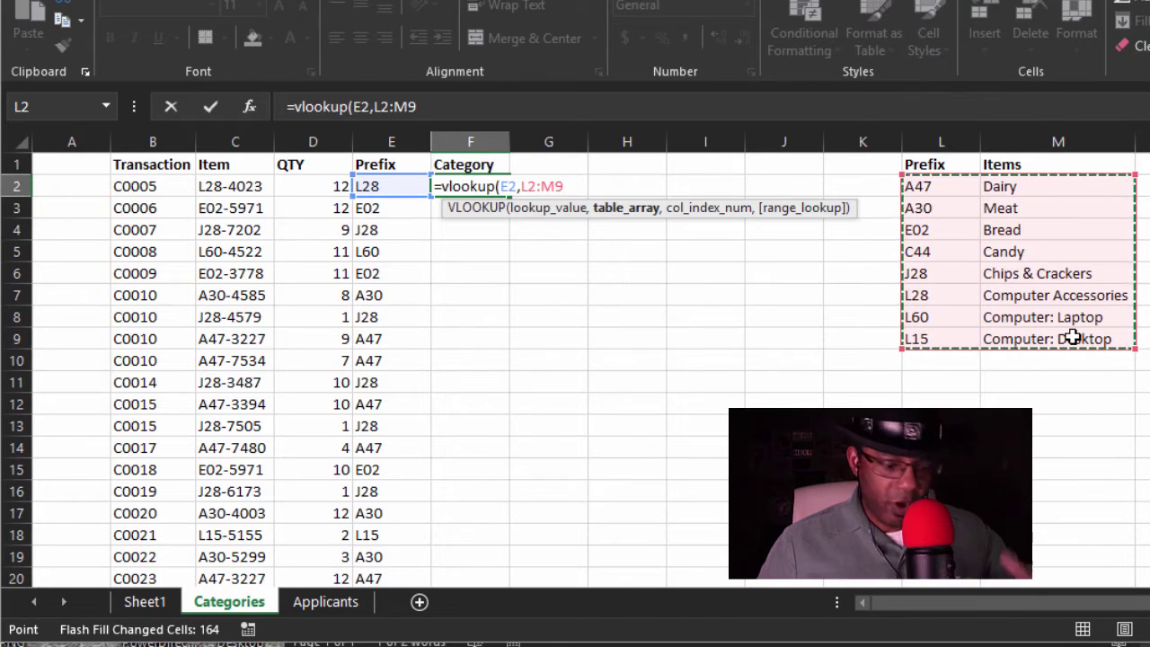
pyautogui.press('F4')
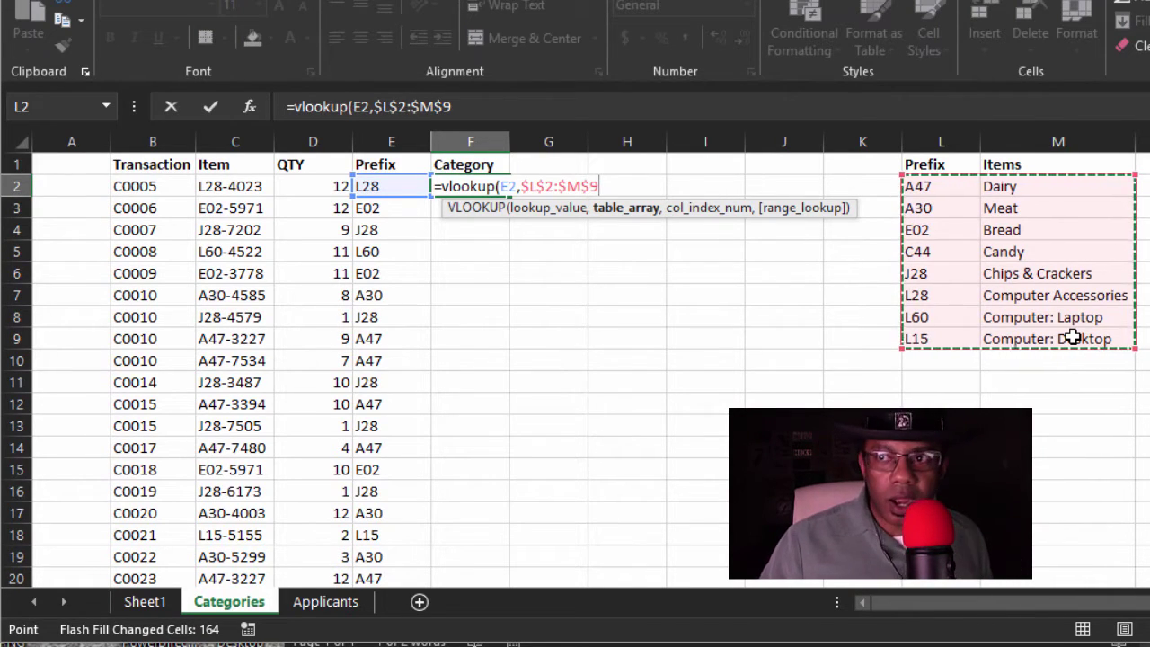
pyautogui.write(',')
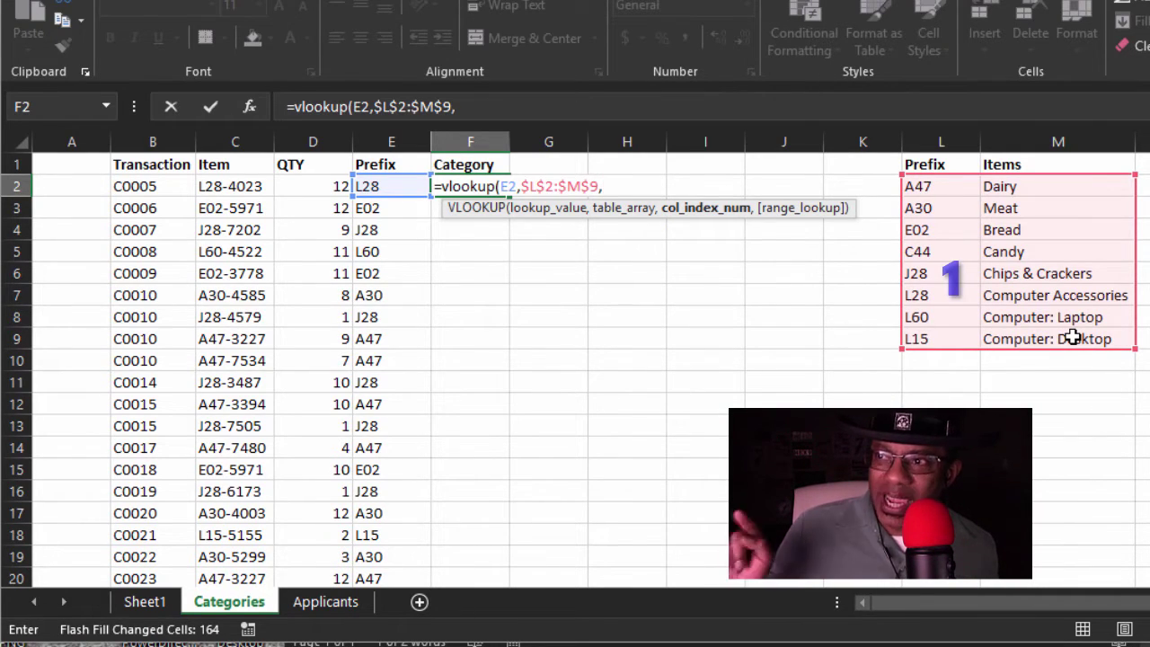
pyautogui.write('2')
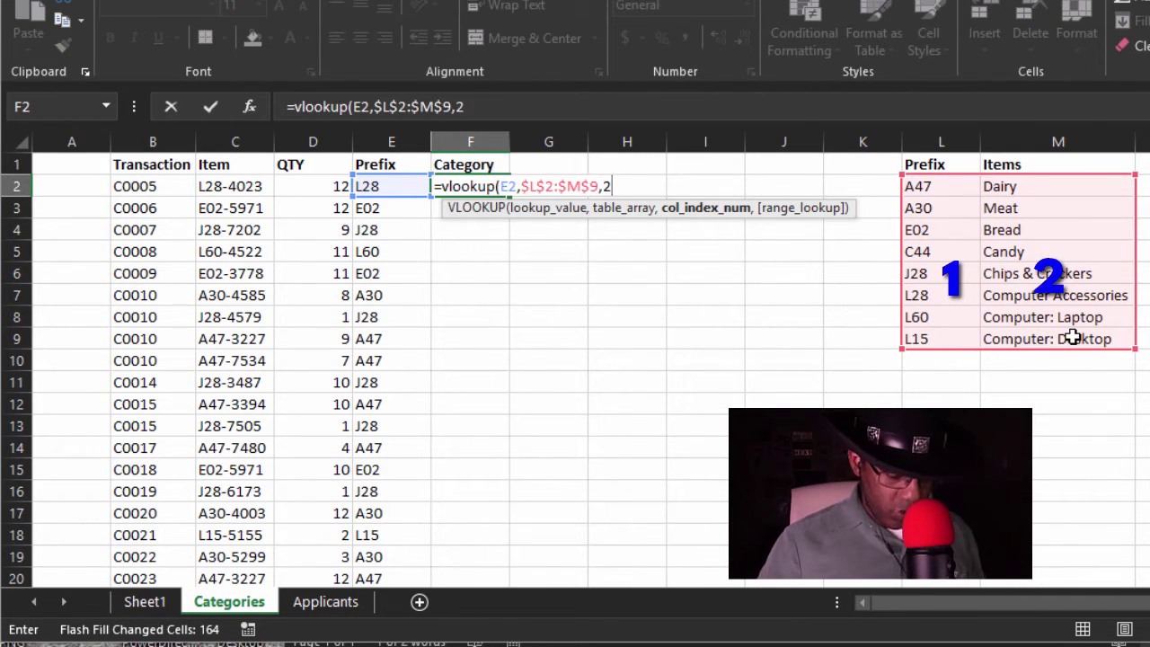
pyautogui.write(',false)')
pyautogui.press('Return')
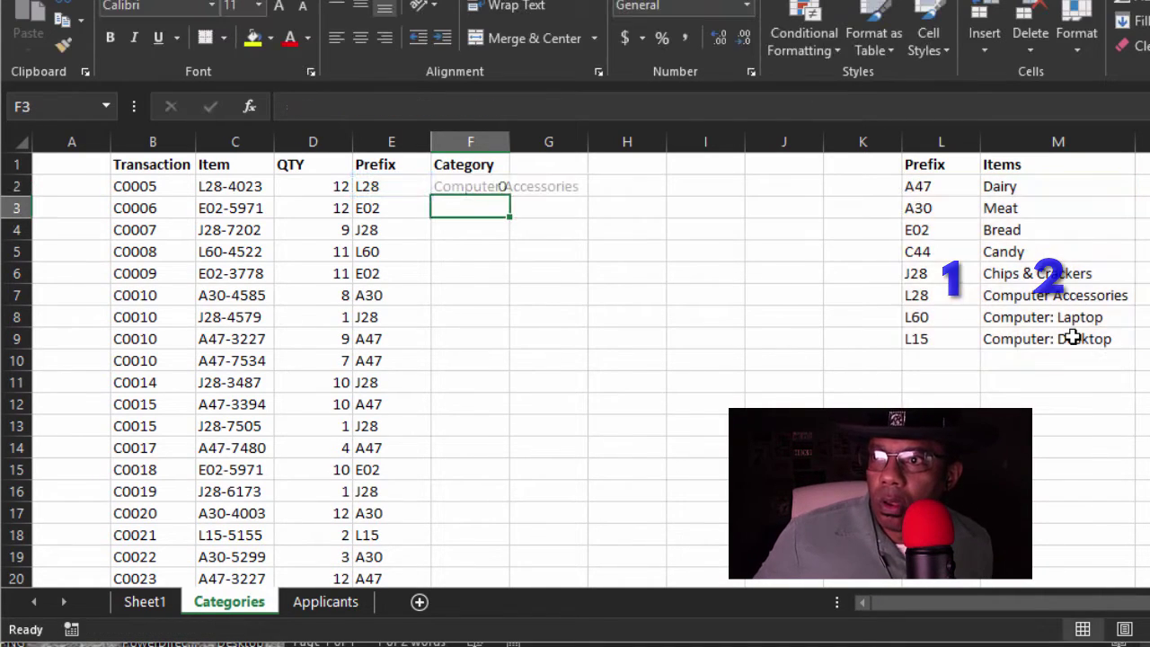
# - Auto-fit column F and fill F2's Category lookup down all transaction rows
pyautogui.doubleClick(508, 144)
pyautogui.click(571, 186)
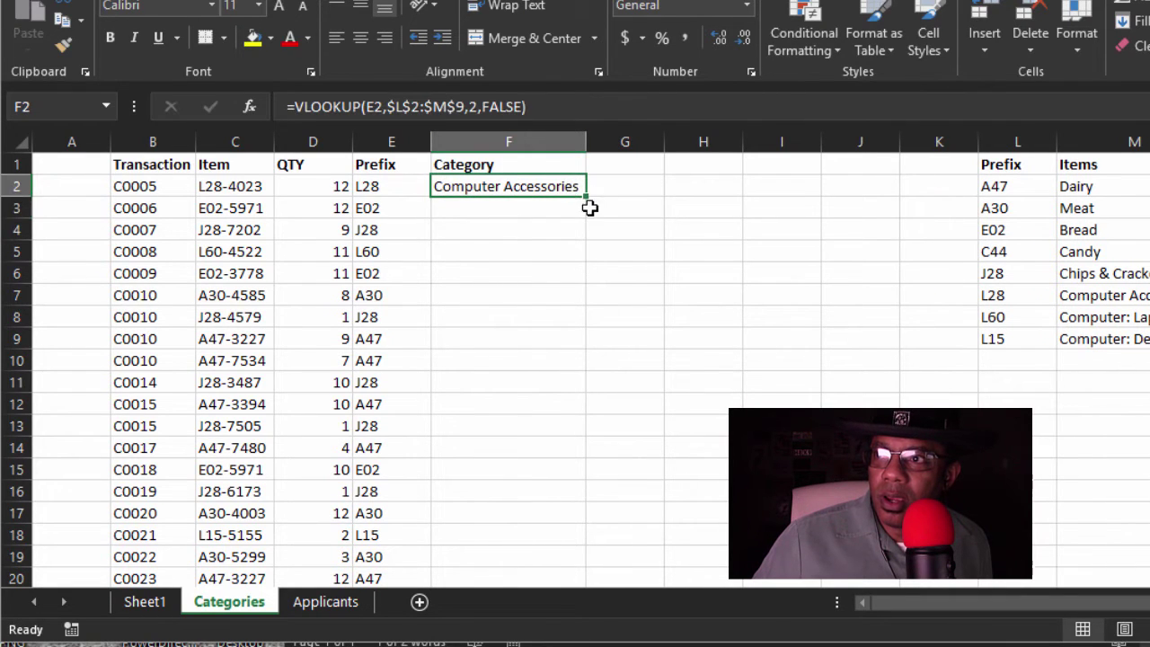
pyautogui.doubleClick(586, 195)
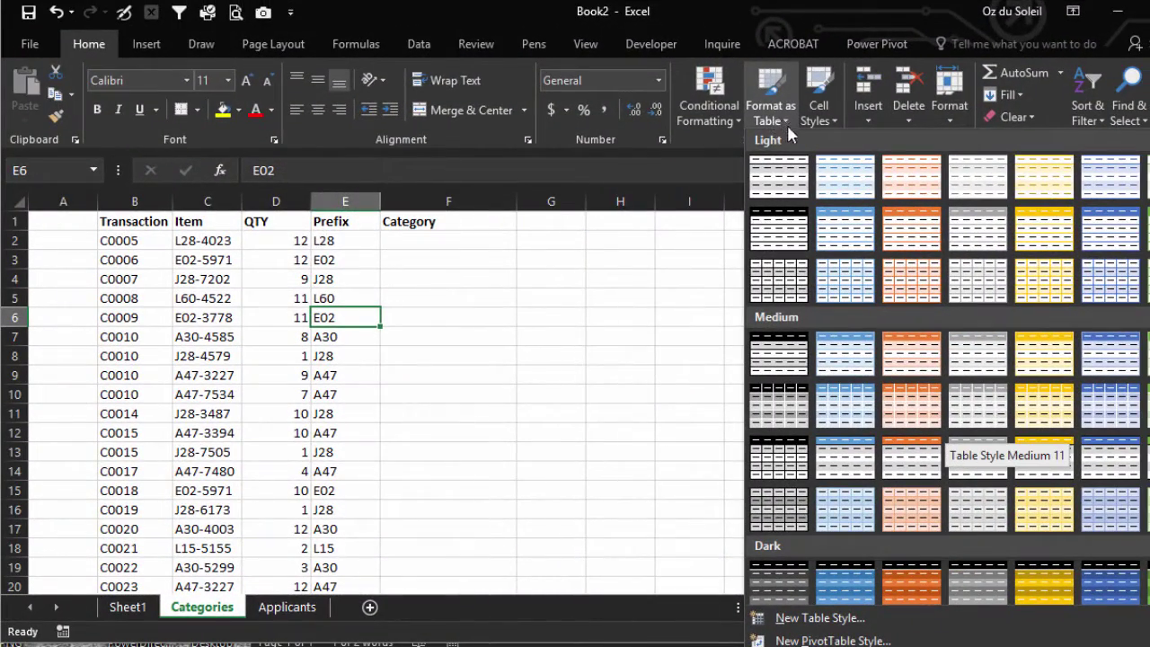
# - Format B1:F20 as a table with an orange banded style
pyautogui.click(906, 593)
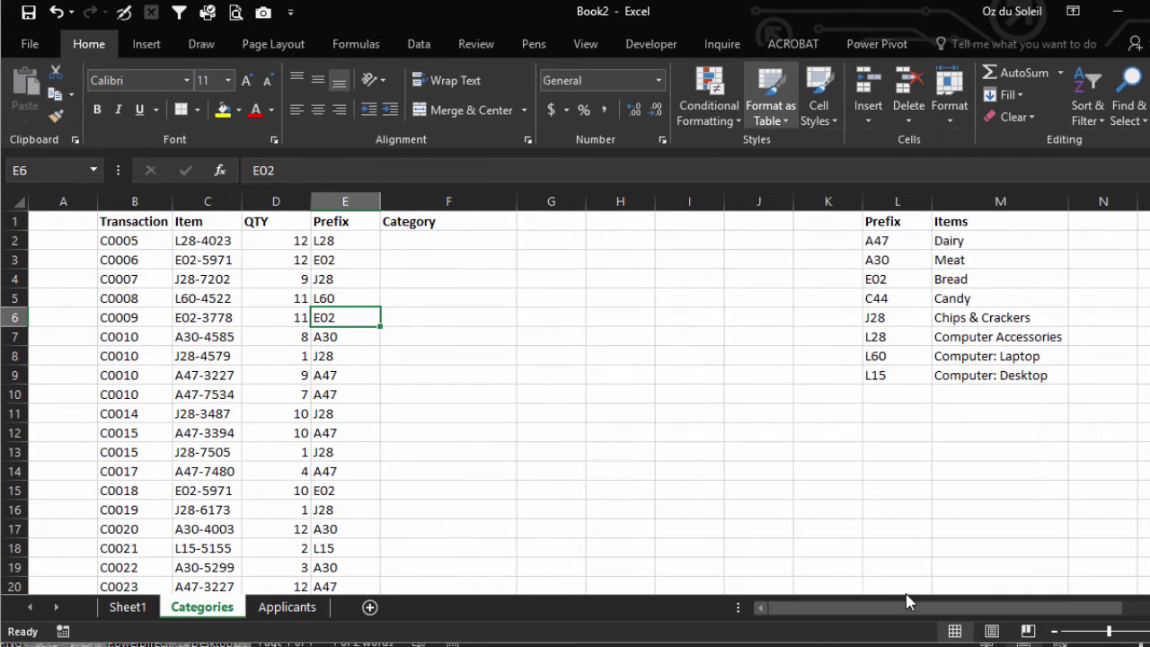
pyautogui.click(543, 410)
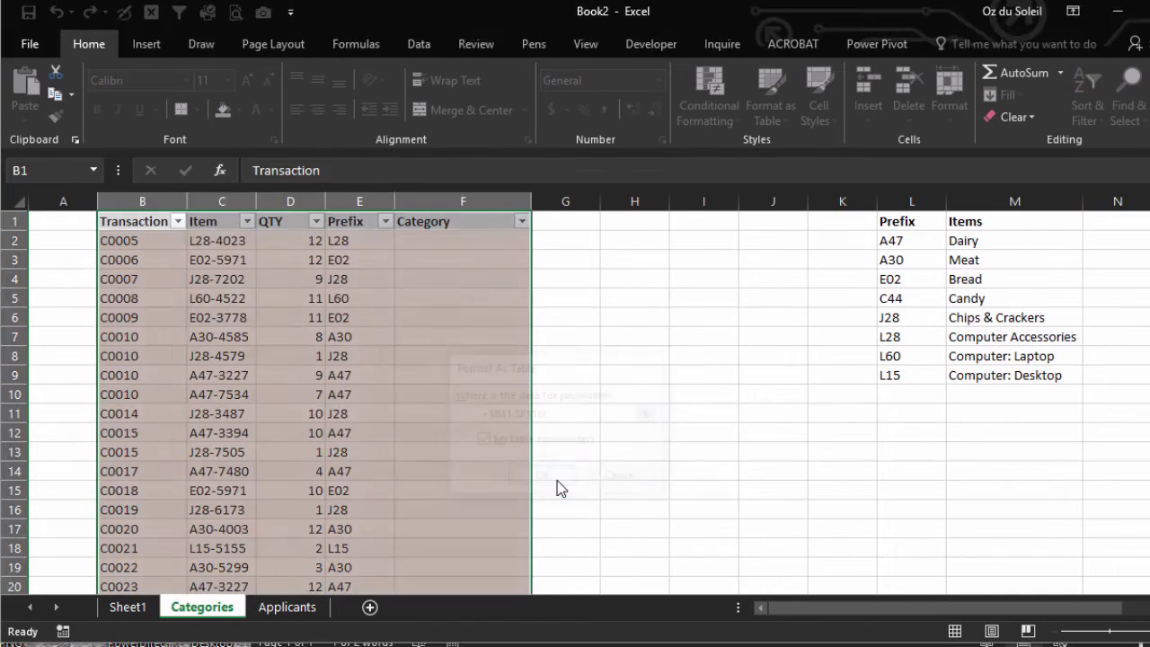
pyautogui.click(399, 467)
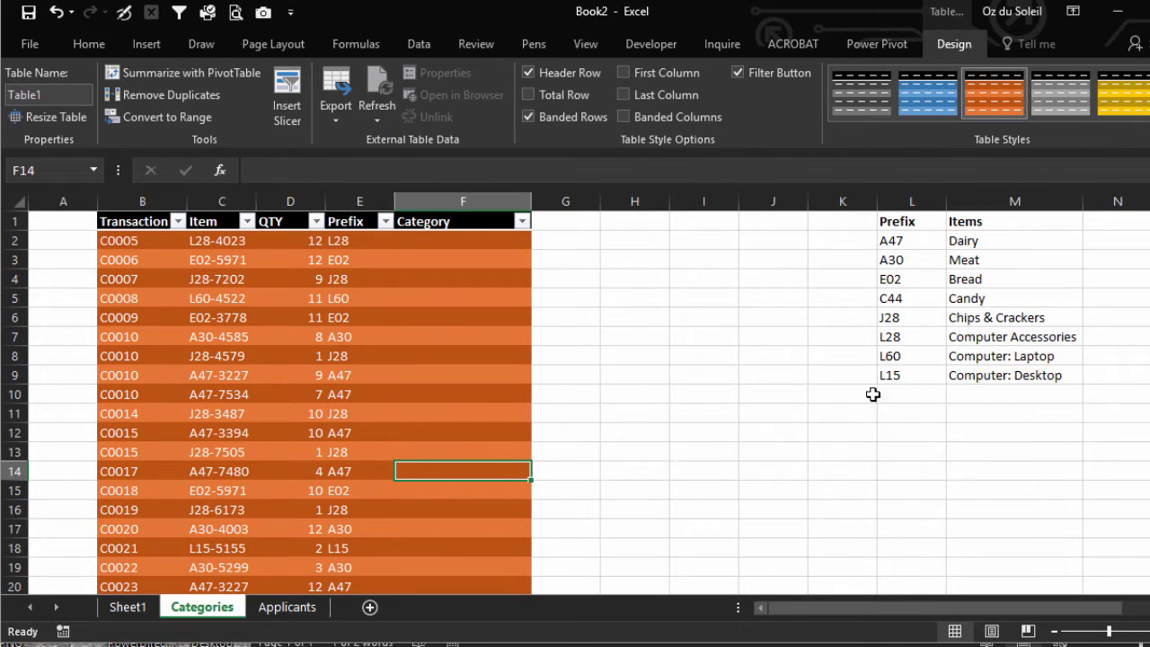
# - Format the Prefix/Items list L1:M9 as a table with a Medium style
pyautogui.click(963, 278)
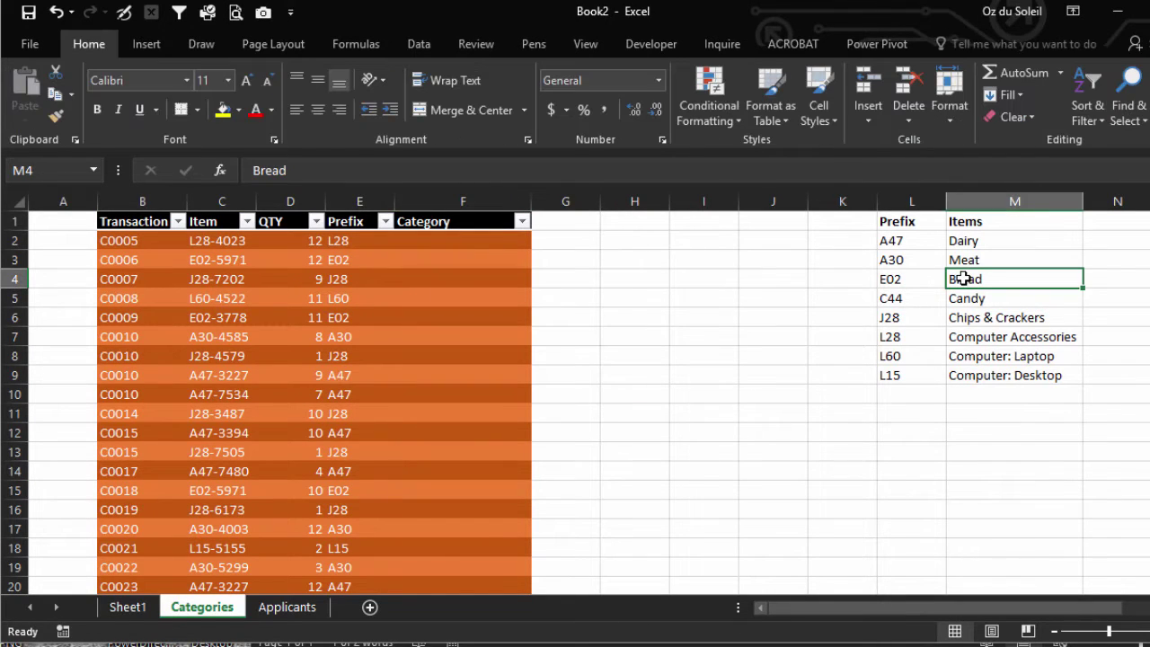
pyautogui.click(773, 123)
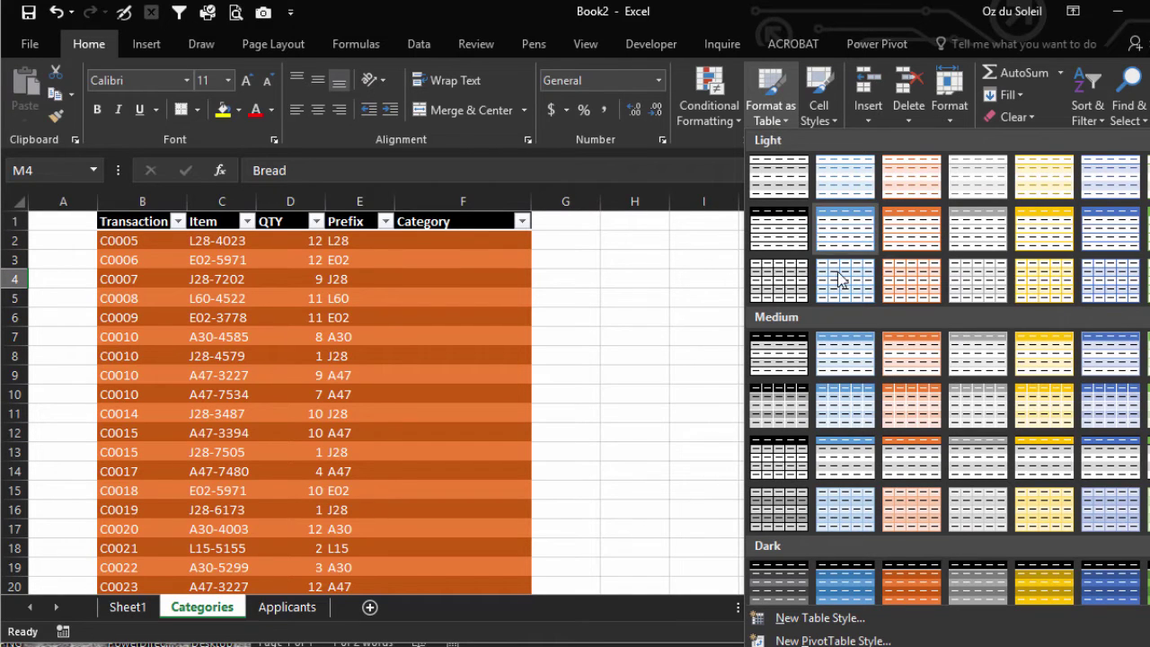
pyautogui.click(779, 365)
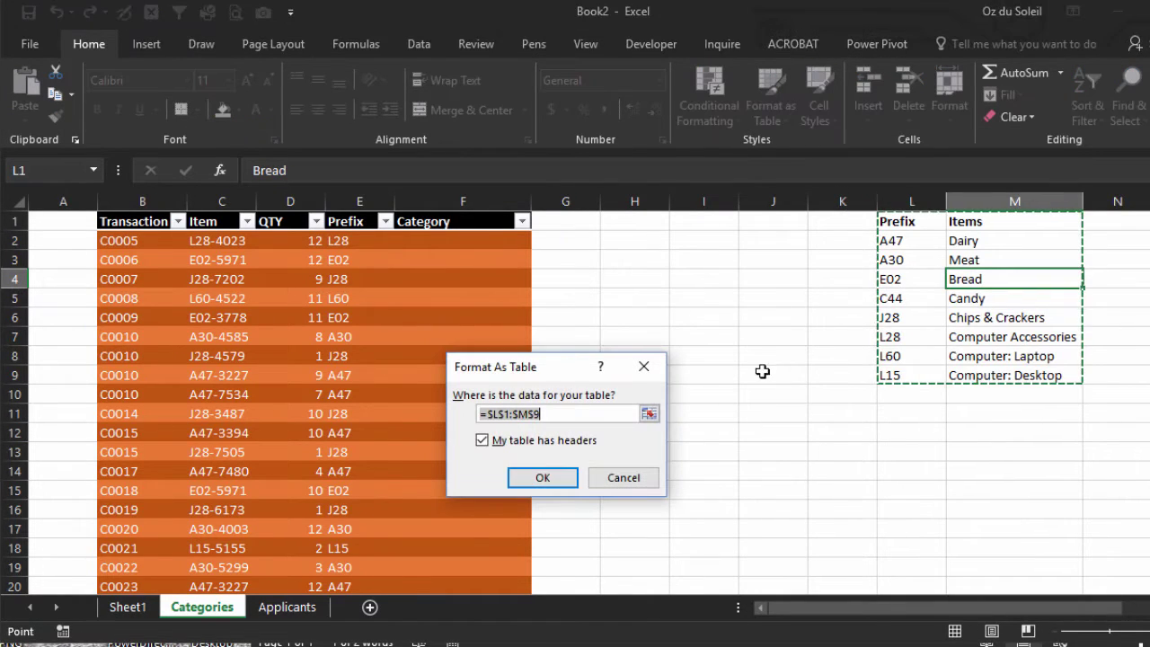
pyautogui.click(557, 485)
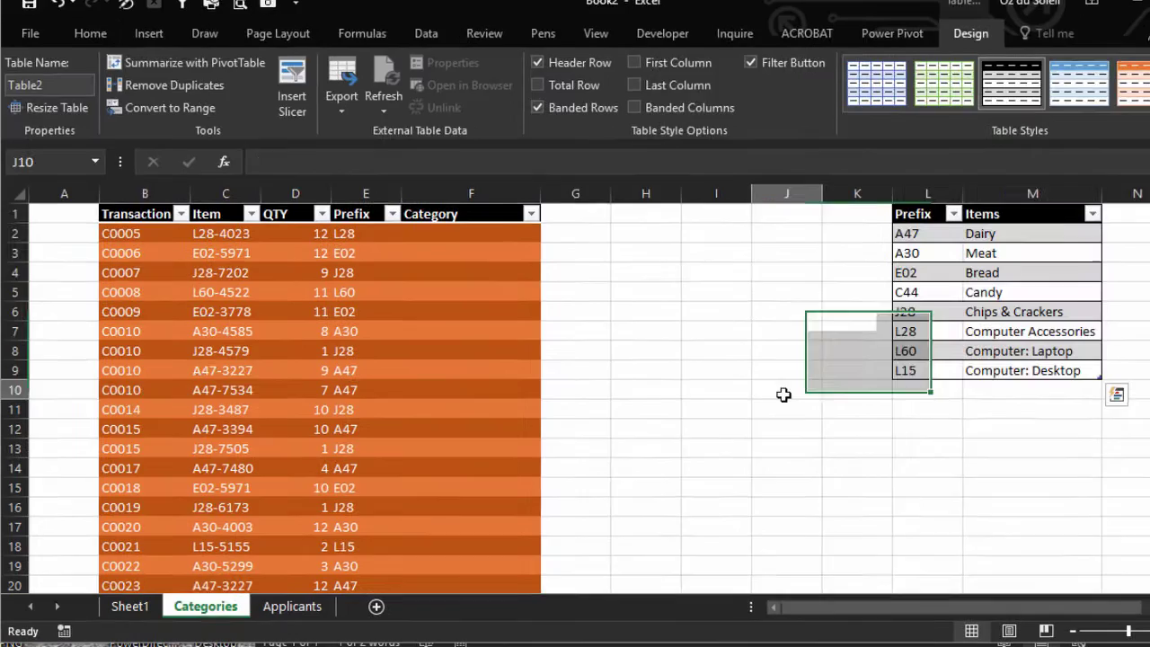
pyautogui.click(782, 393)
pyautogui.click(468, 235)
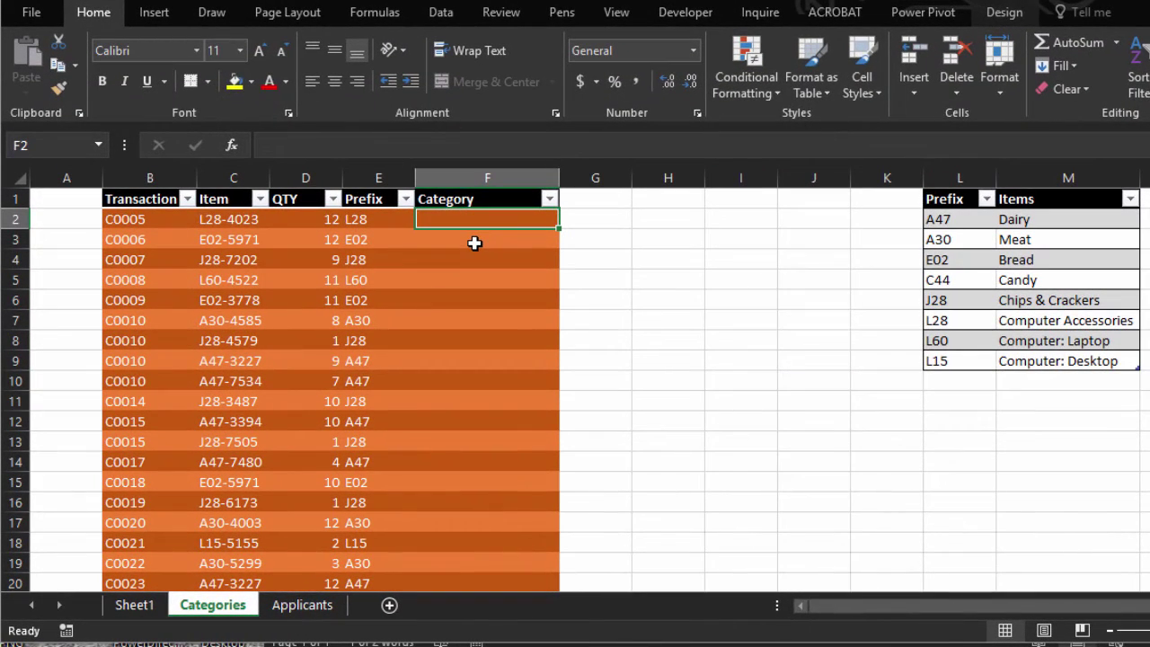
pyautogui.write('=')
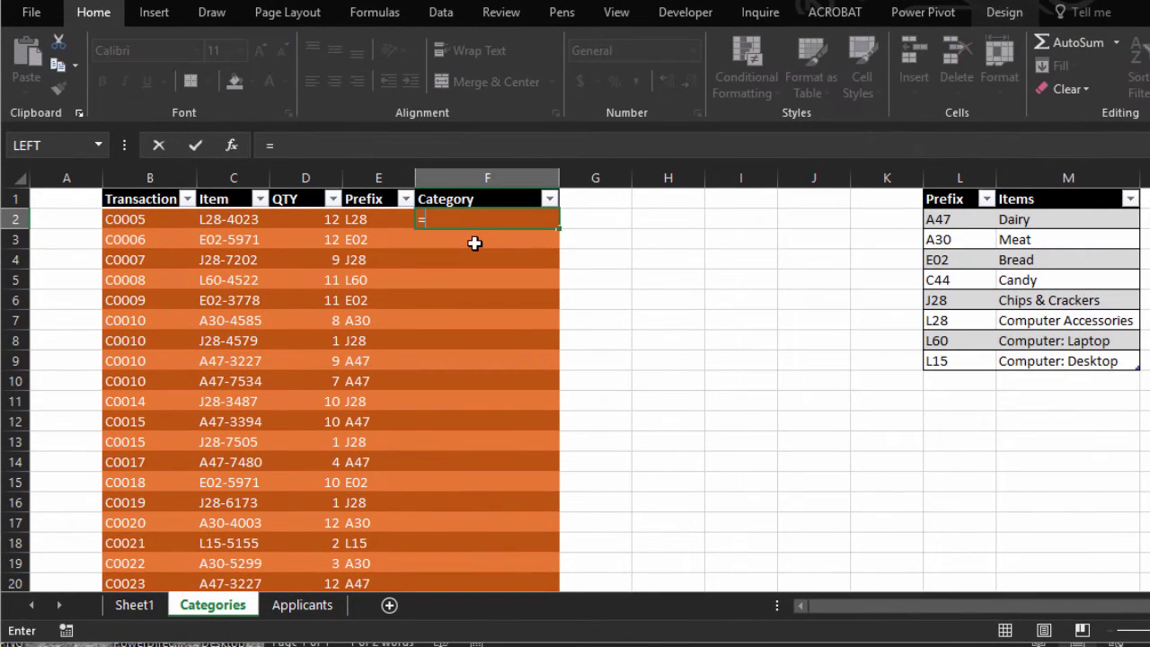
pyautogui.write('vlooku')
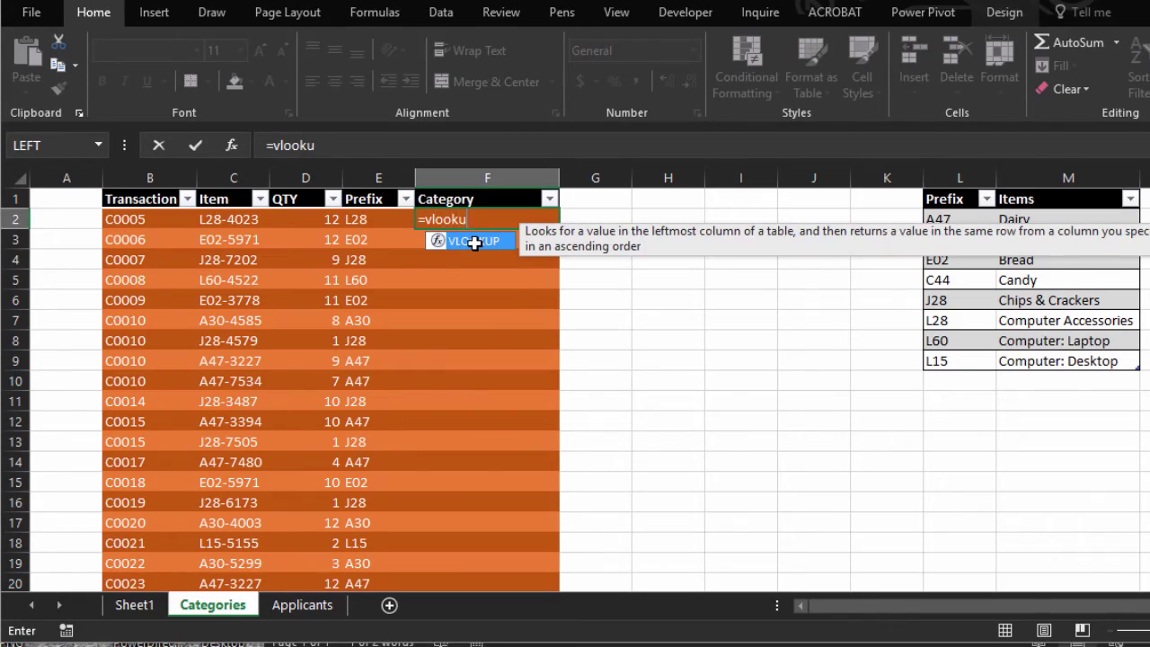
pyautogui.write('p(')
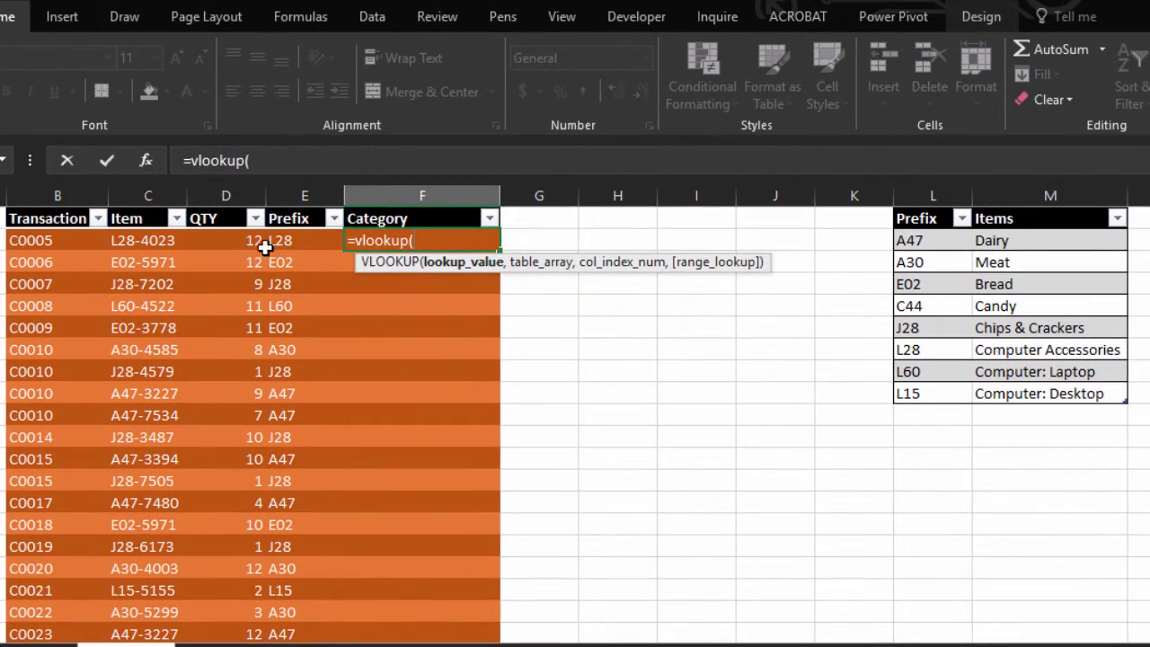
pyautogui.click(288, 242)
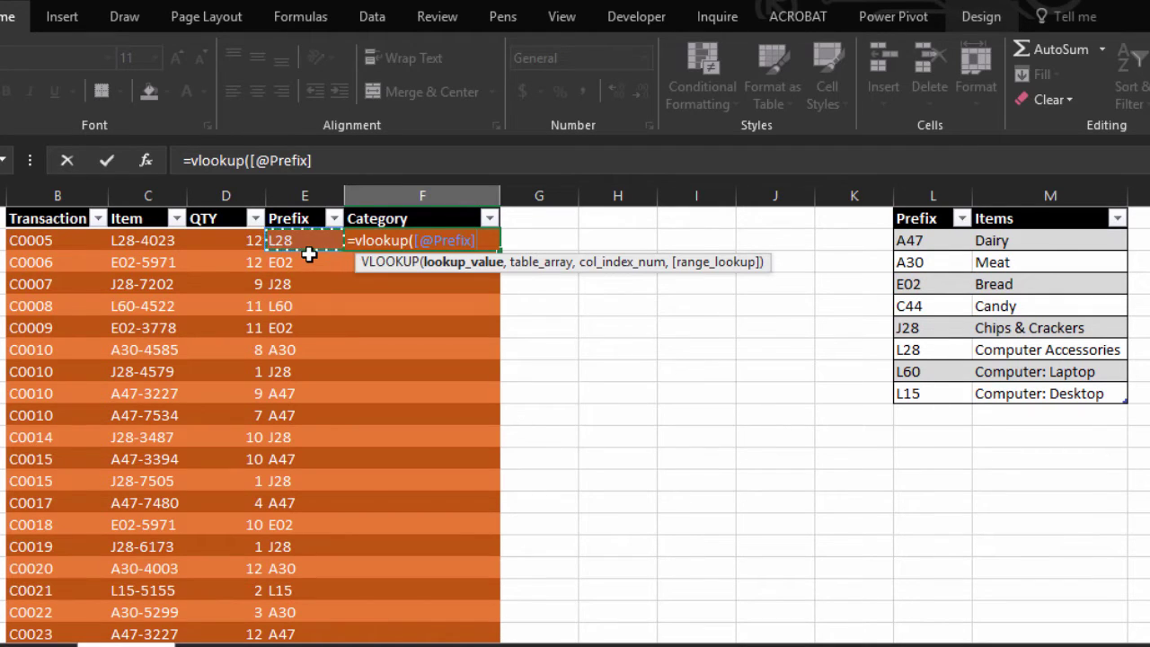
pyautogui.write(',')
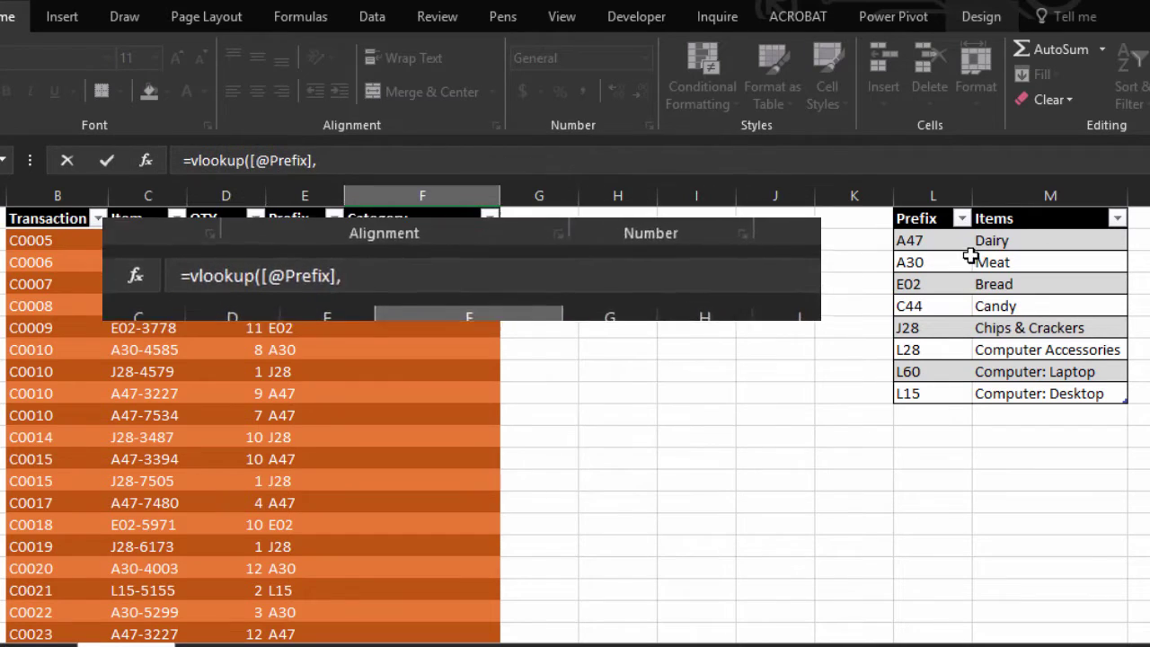
pyautogui.moveTo(944, 243); pyautogui.dragTo(1061, 402)
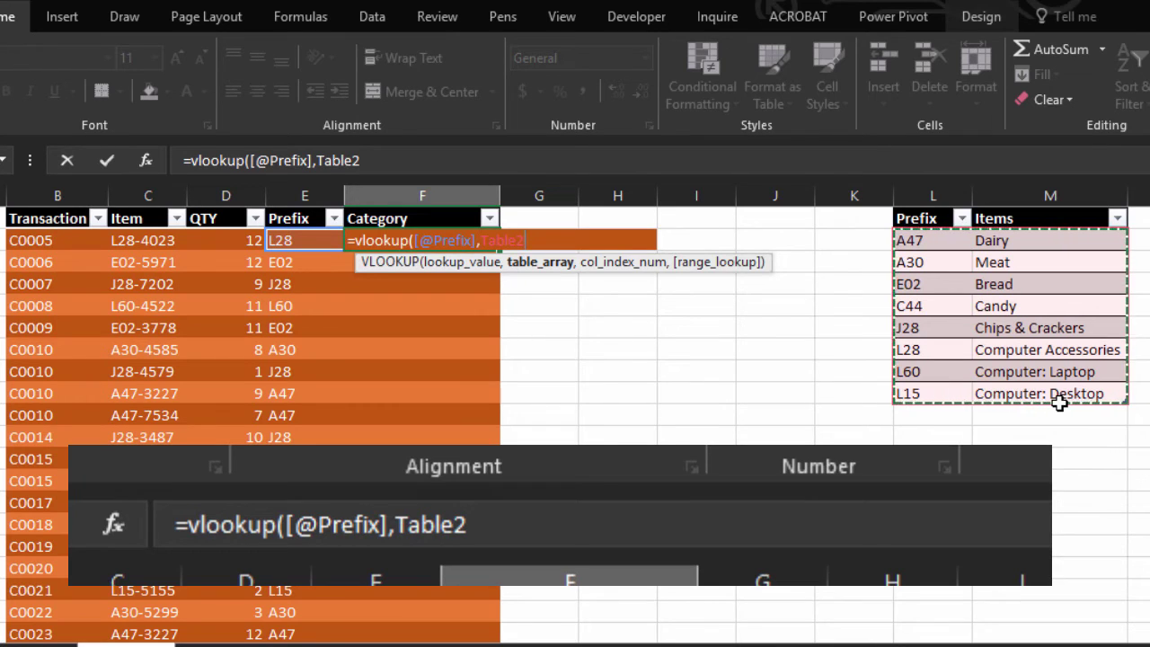
pyautogui.write(',')
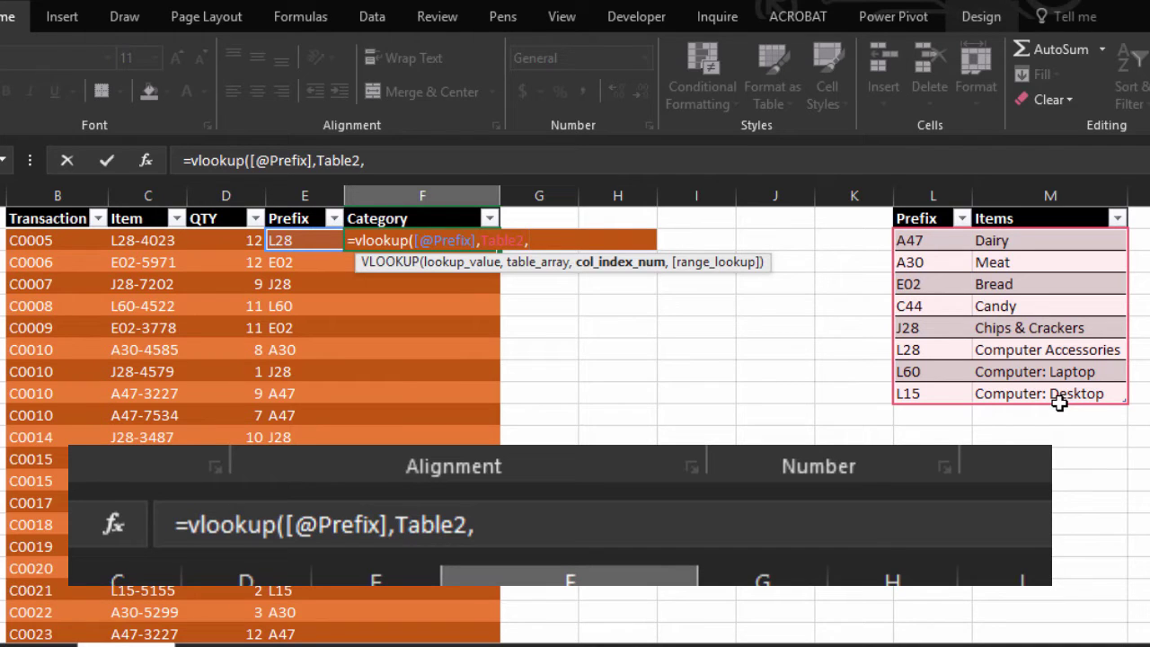
pyautogui.write('2,')
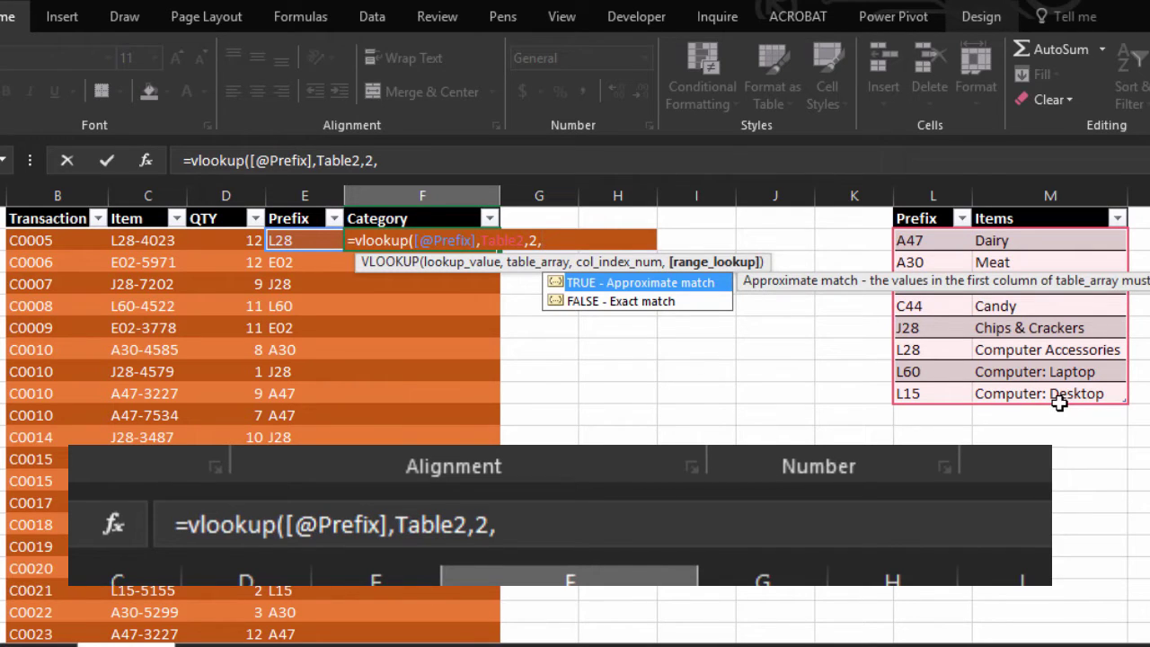
pyautogui.write('false')
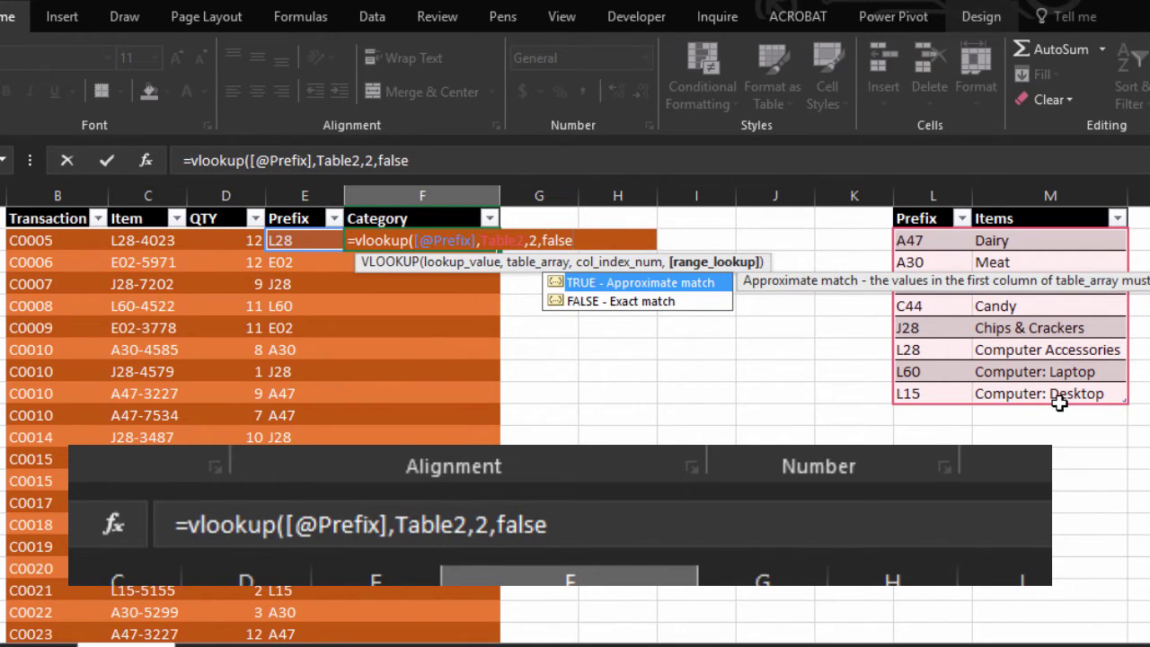
pyautogui.write(')')
pyautogui.press('Return')
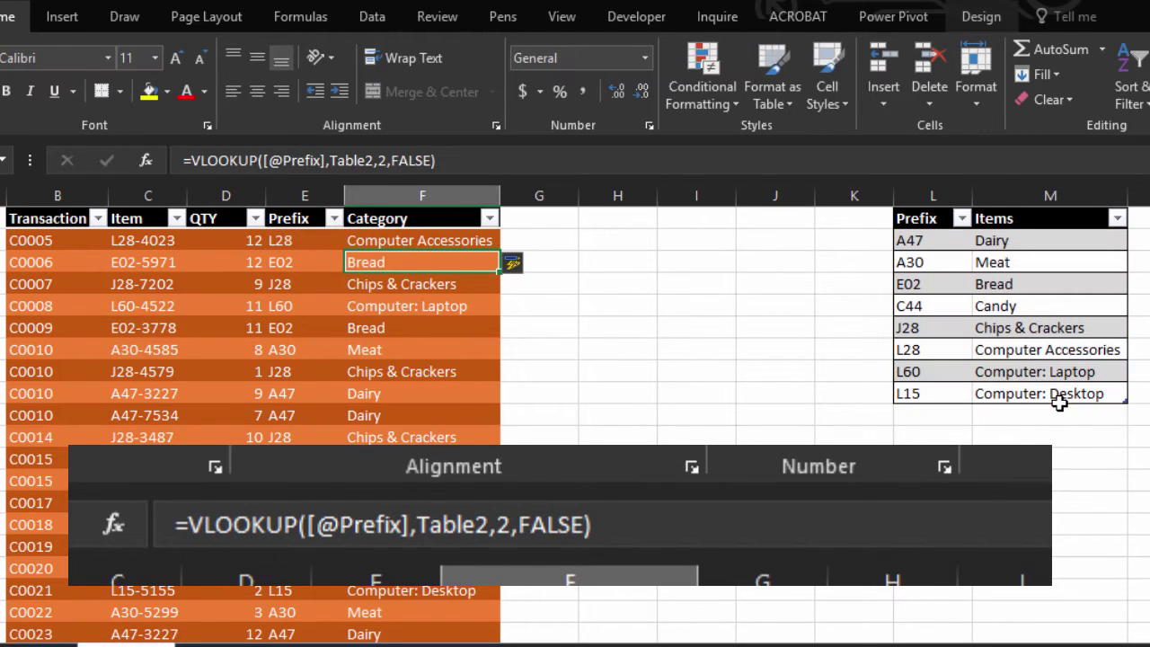
pyautogui.click(436, 438)
pyautogui.scroll(-5, 270, 404)
pyautogui.scroll(5, 269, 405)
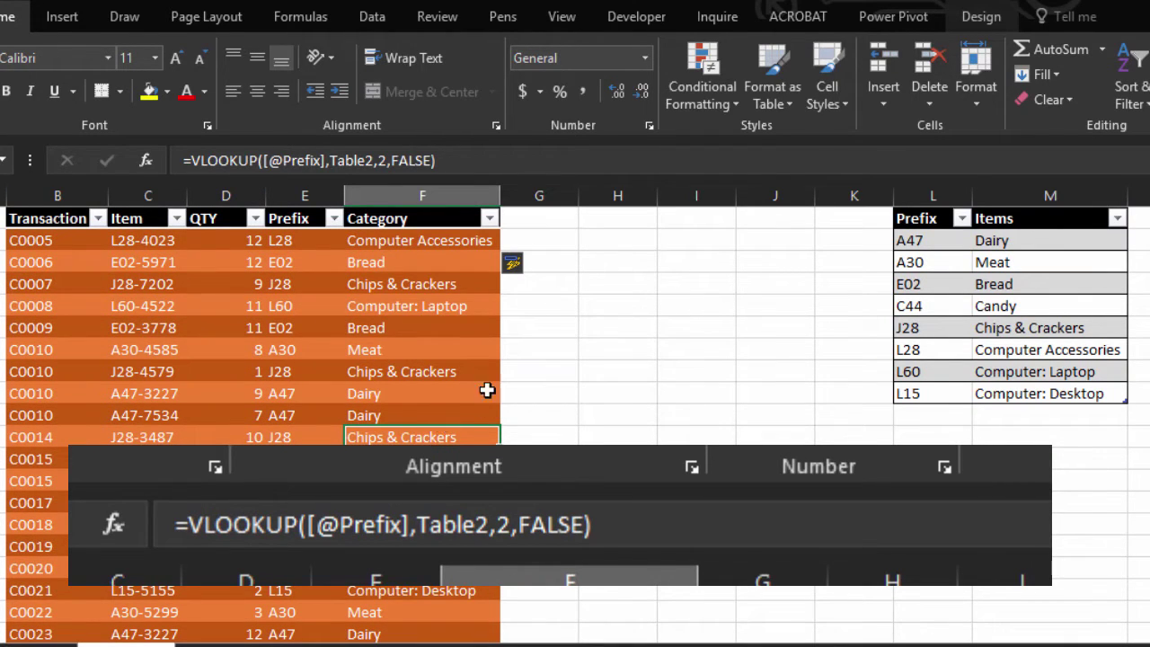
# - Name the Prefix/Items table Categories and confirm the Category formula now uses Categories
pyautogui.click(1101, 285)
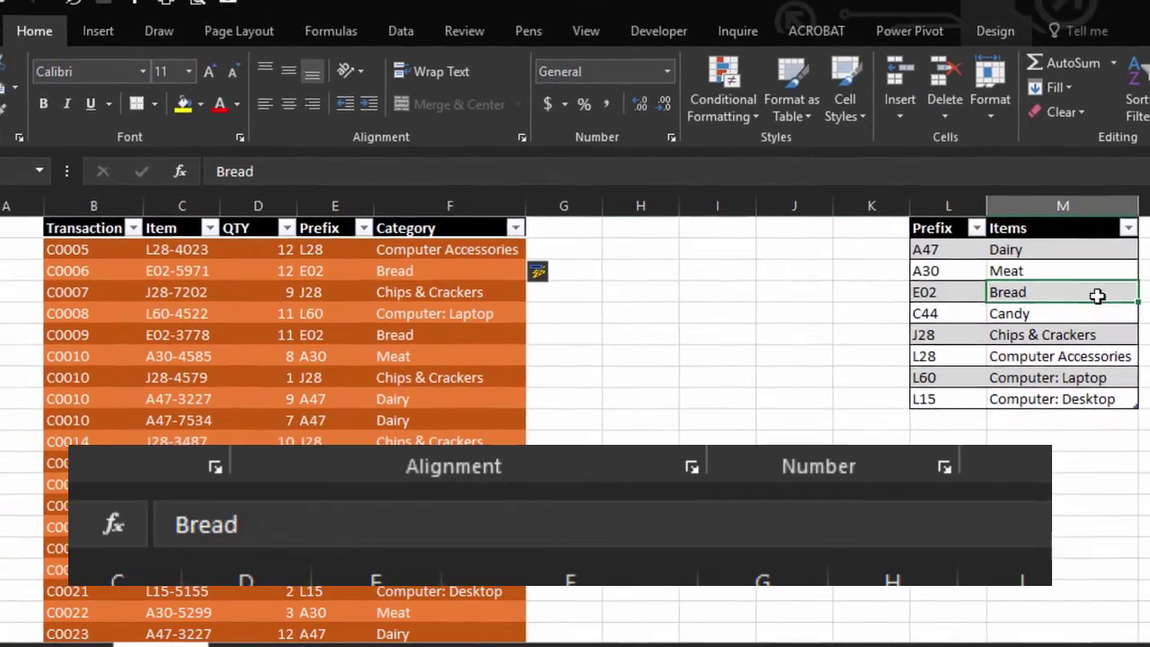
pyautogui.click(1019, 49)
pyautogui.click(18, 110)
pyautogui.press('BackSpace')
pyautogui.press('BackSpace')
pyautogui.press('BackSpace')
pyautogui.press('BackSpace')
pyautogui.press('BackSpace')
pyautogui.press('BackSpace')
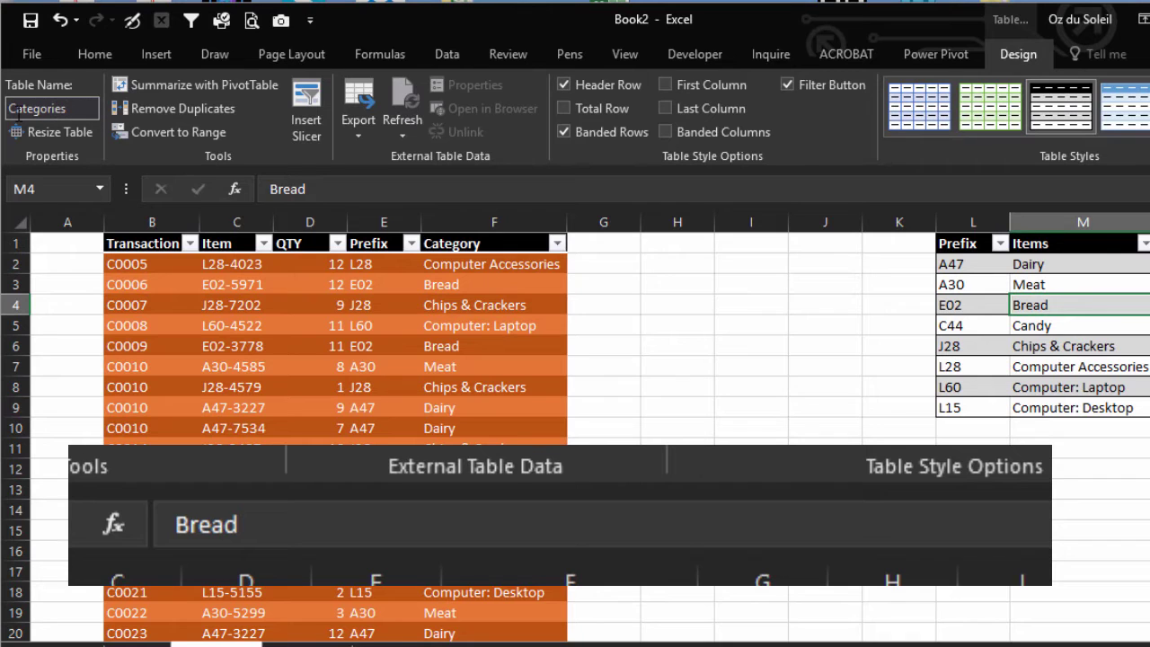
pyautogui.press('Return')
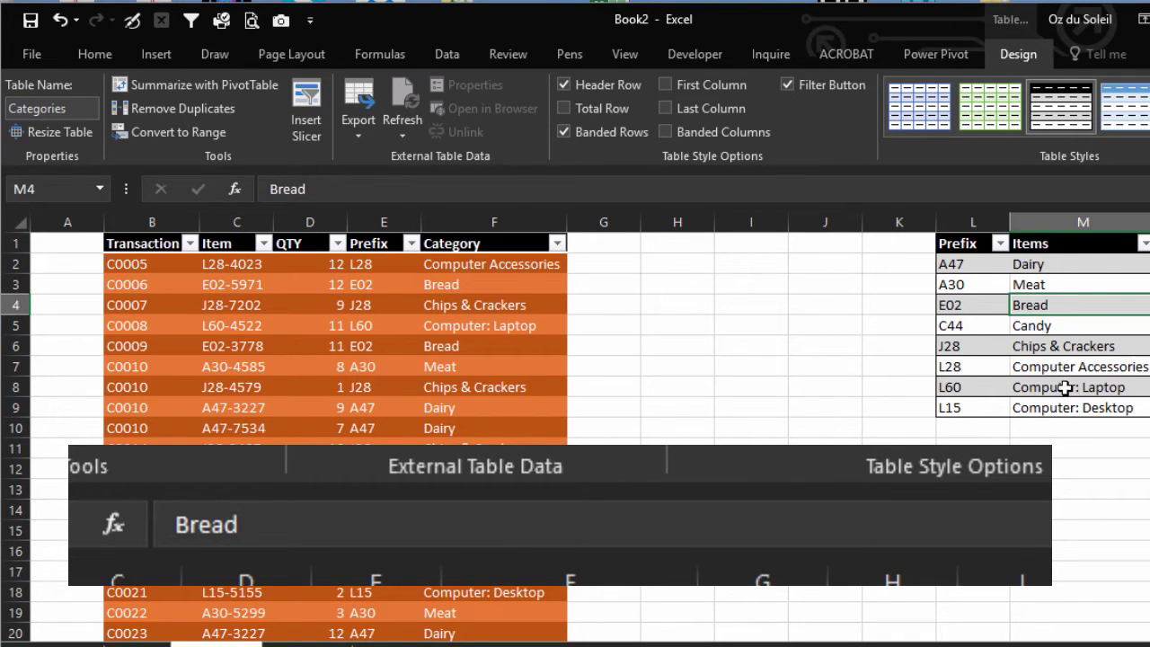
pyautogui.click(1070, 388)
pyautogui.click(490, 326)
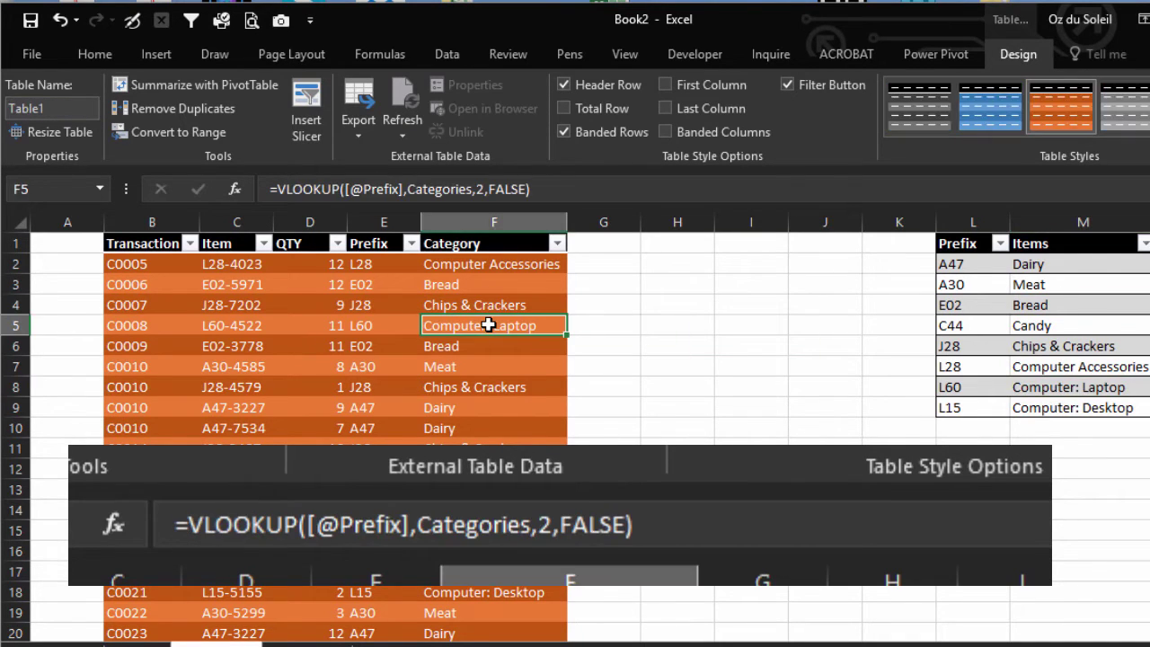